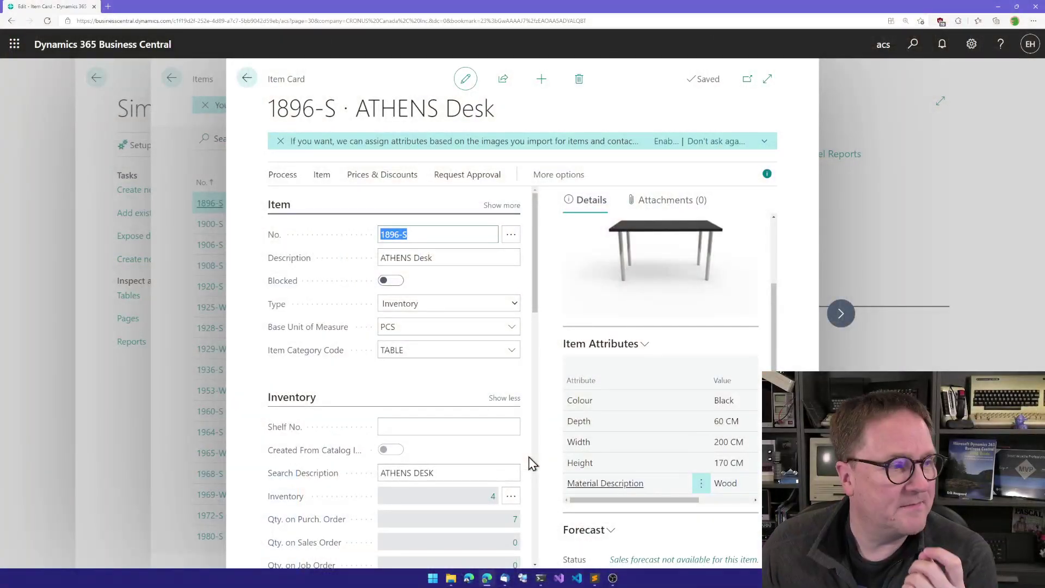
Step: Review the ATHENS Desk's Item Attributes, then move to 1900-S PARIS Guest Chair and check its attributes
{"action": "scroll", "coordinate": [619, 422], "scroll_direction": "up", "scroll_amount": 2}
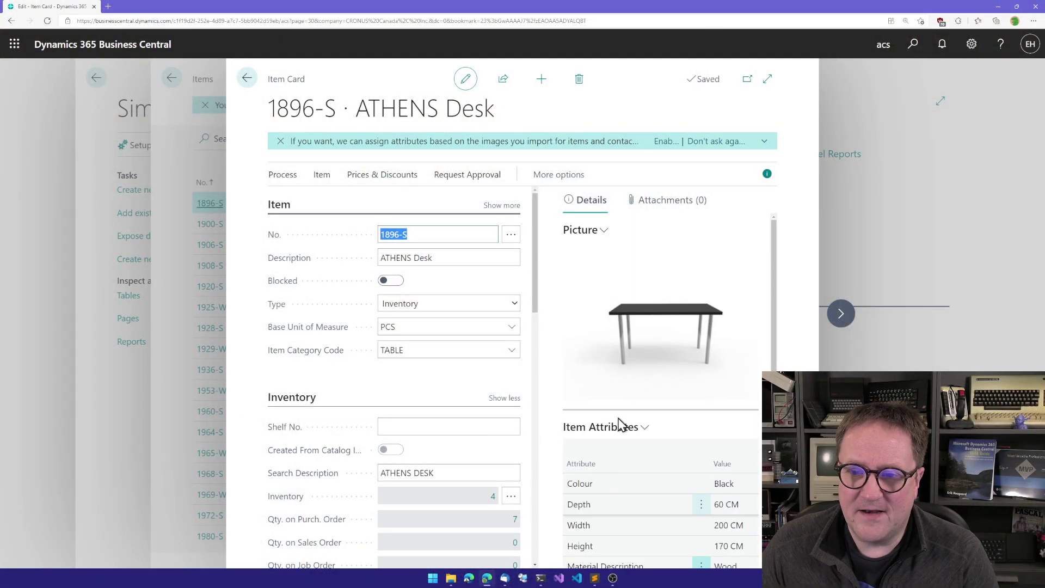
{"action": "scroll", "coordinate": [619, 422], "scroll_direction": "down", "scroll_amount": 2}
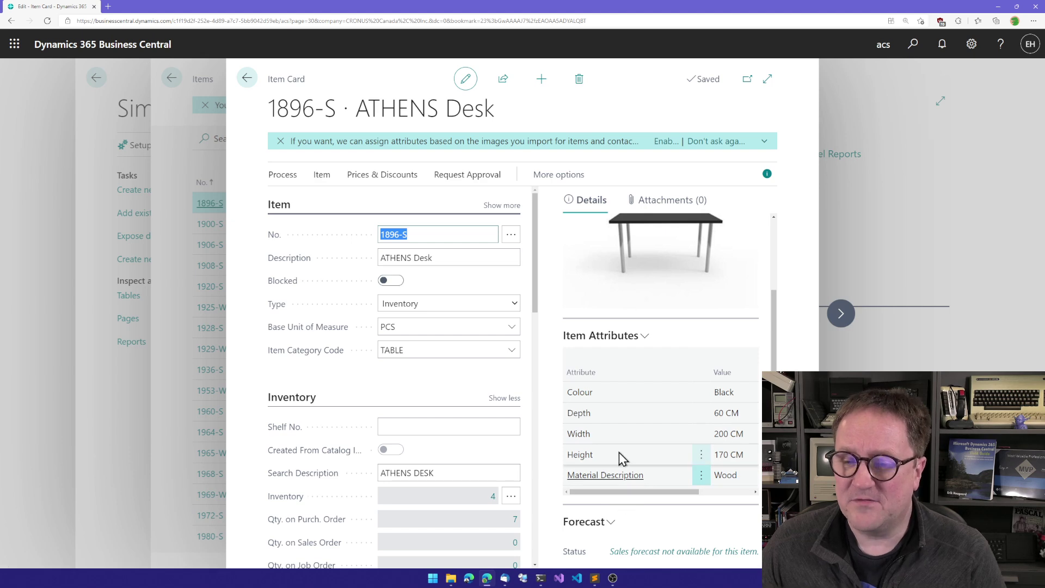
{"action": "left_click", "coordinate": [840, 317]}
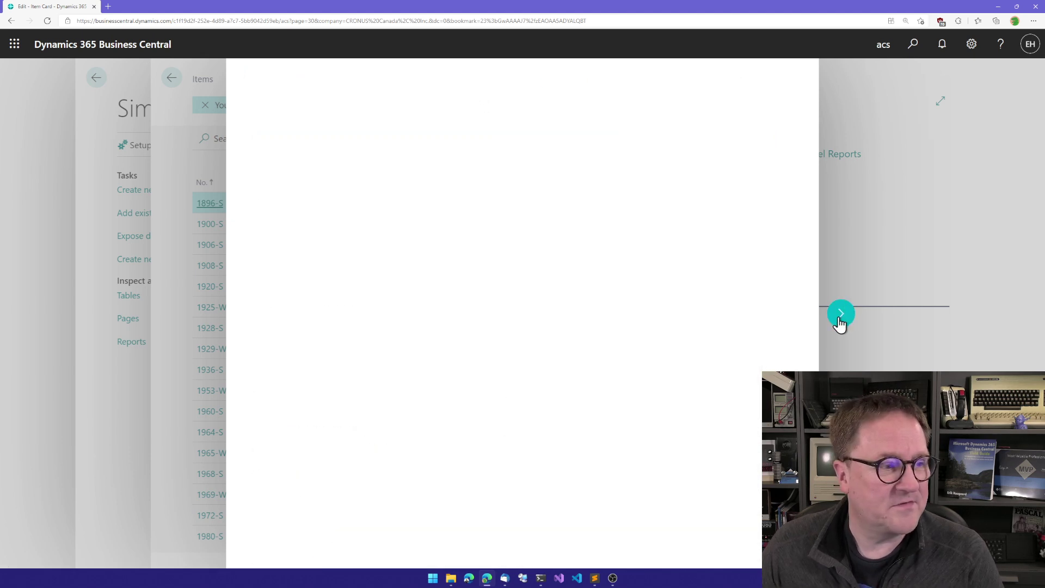
{"action": "scroll", "coordinate": [647, 469], "scroll_direction": "down", "scroll_amount": 2}
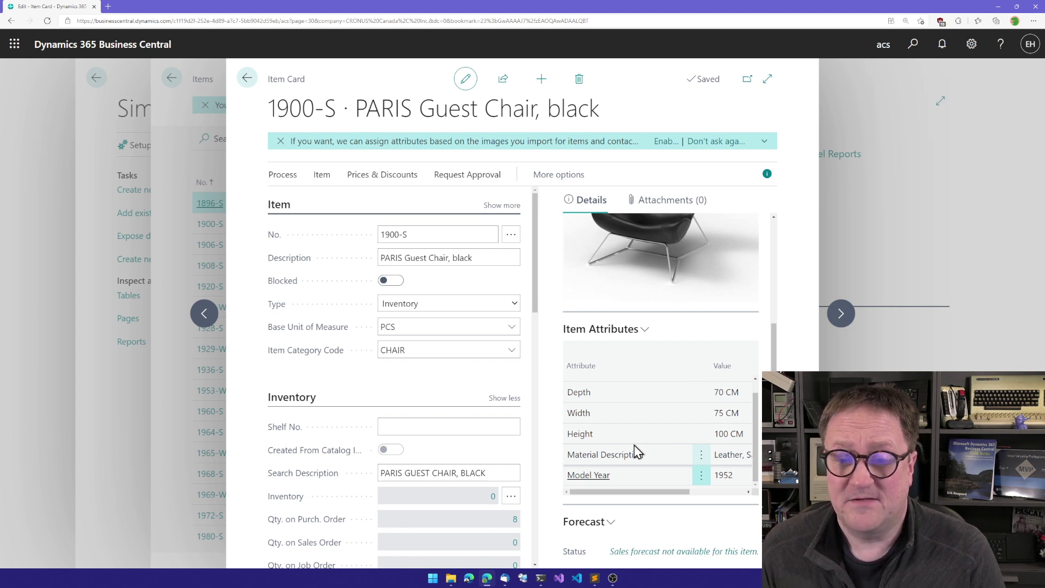
Step: Close the Item Card and Items list, then go to the empty Simple Object Designer Features list
{"action": "key", "text": "Escape"}
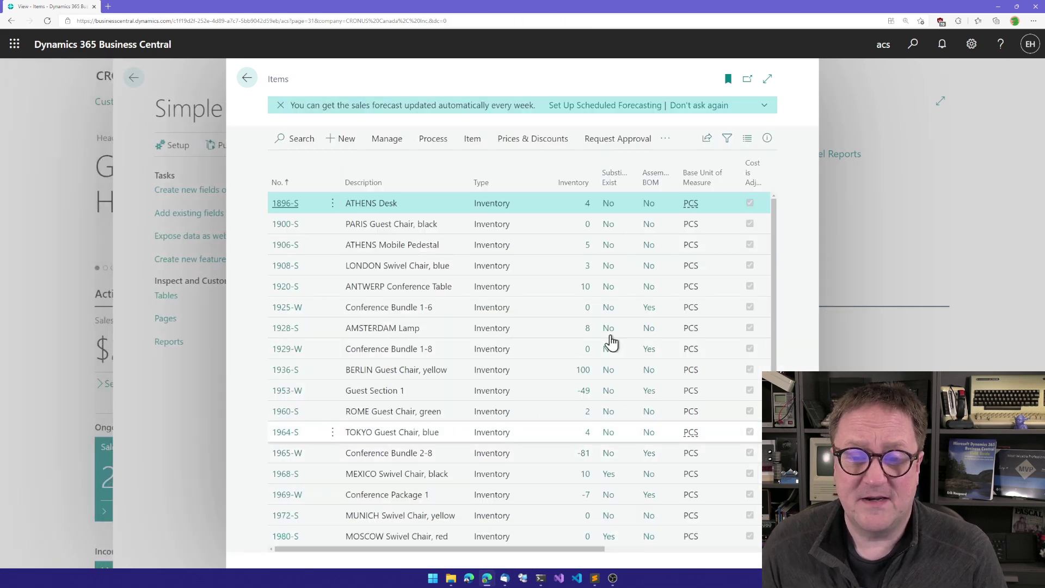
{"action": "key", "text": "Escape"}
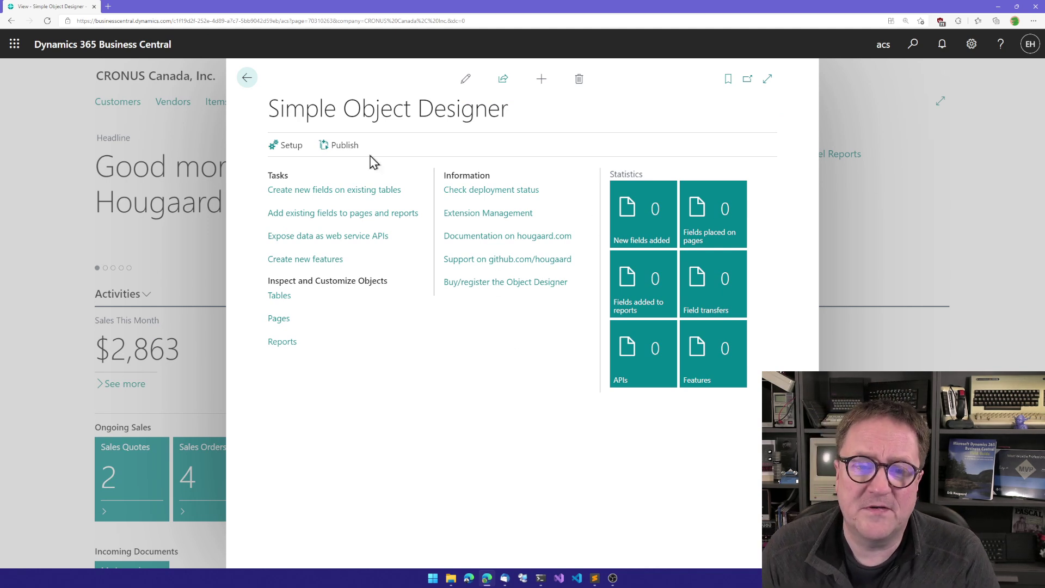
{"action": "left_click", "coordinate": [314, 265]}
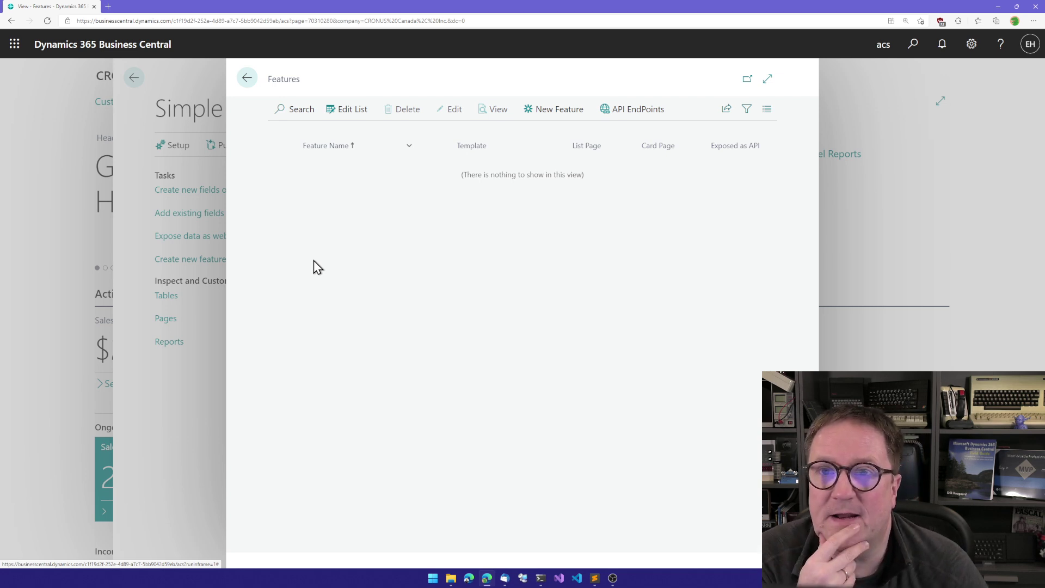
Step: Start a New Feature using the 'Data Related Table' template and advance to its table settings
{"action": "left_click", "coordinate": [549, 105]}
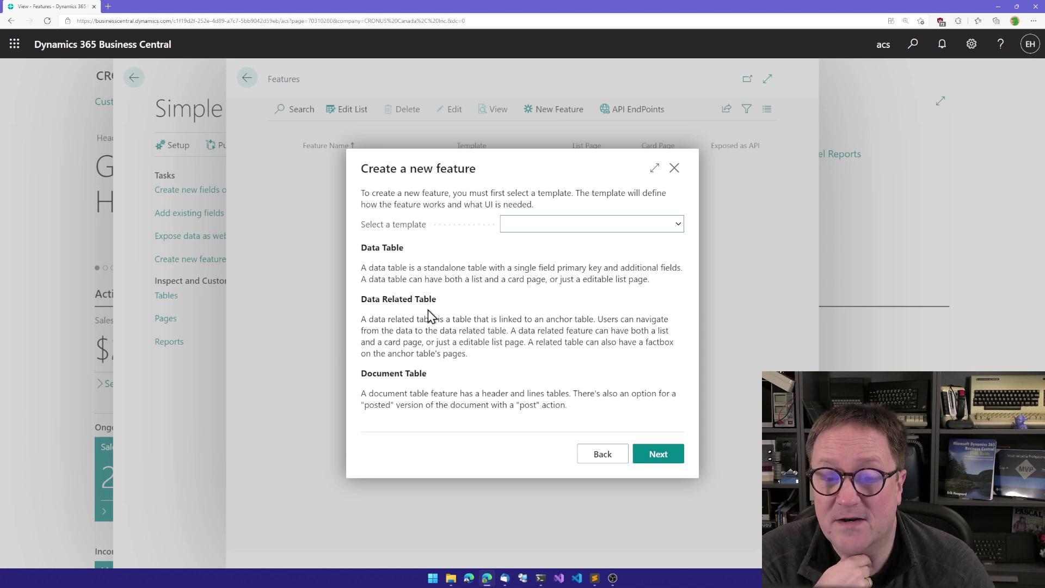
{"action": "left_click", "coordinate": [563, 223]}
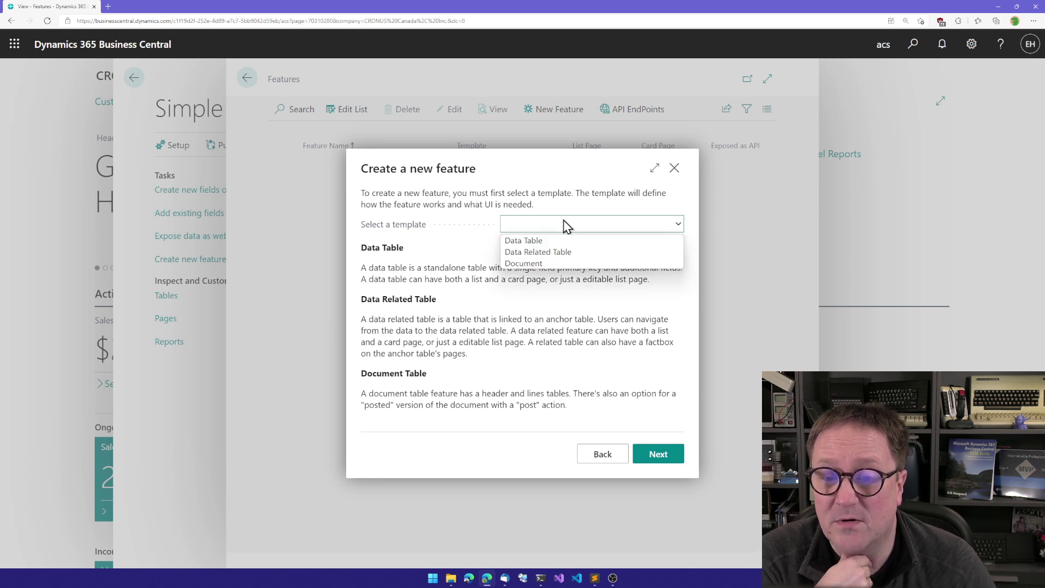
{"action": "left_click", "coordinate": [557, 252]}
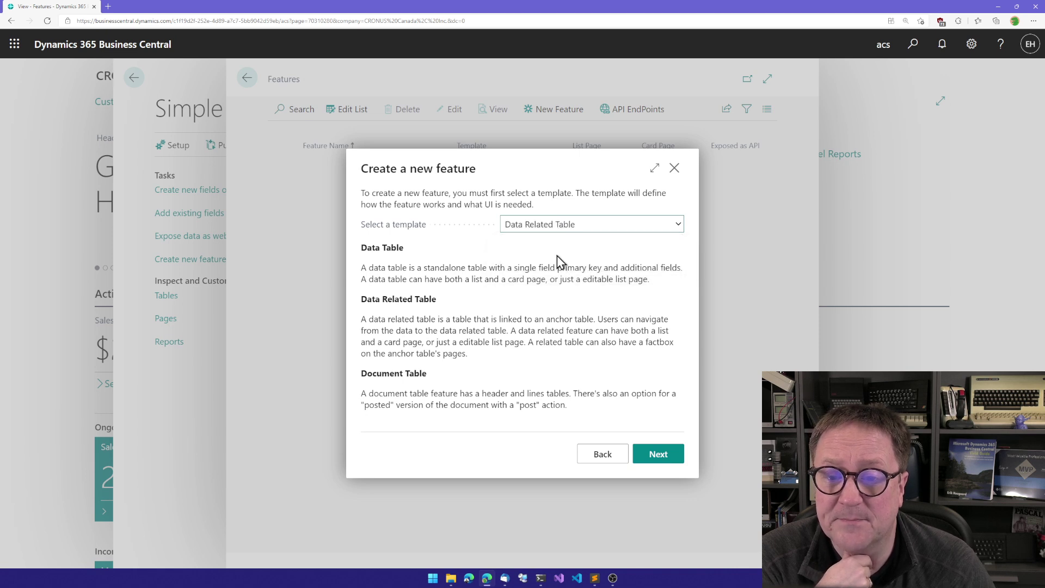
{"action": "left_click", "coordinate": [656, 455]}
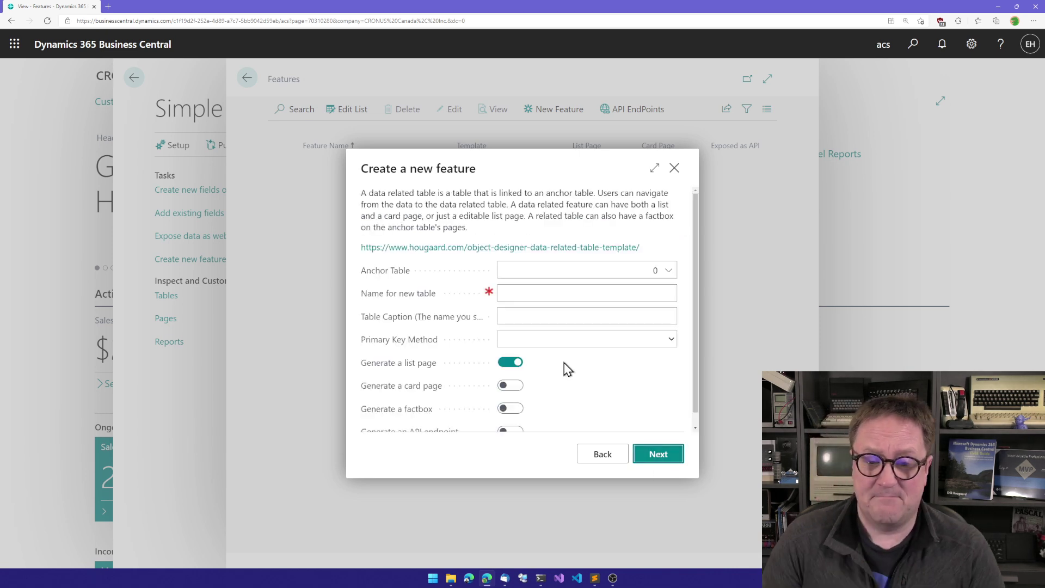
{"action": "scroll", "coordinate": [568, 369], "scroll_direction": "down", "scroll_amount": 1}
{"action": "scroll", "coordinate": [568, 369], "scroll_direction": "up", "scroll_amount": 1}
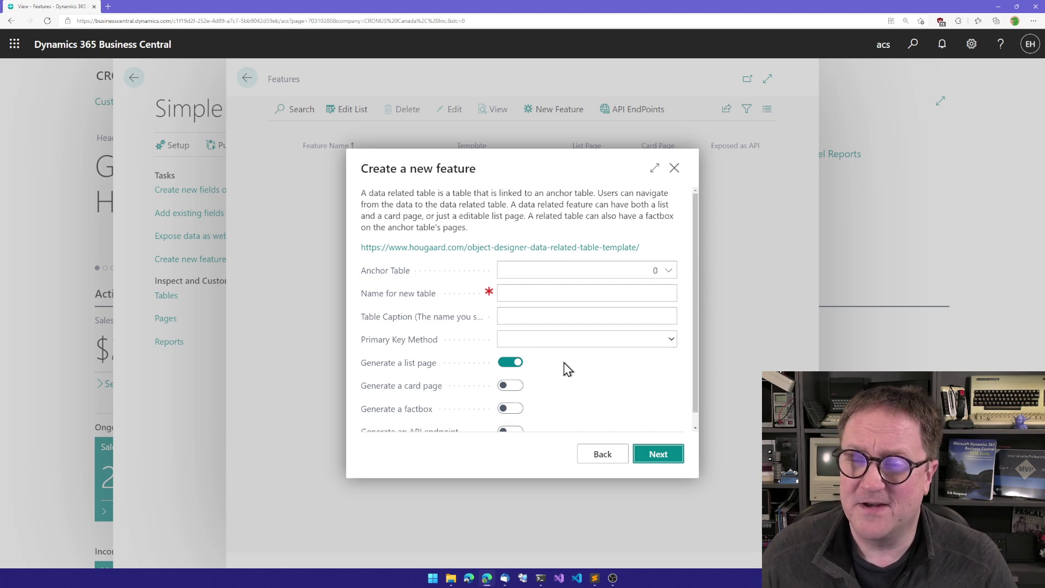
Step: Set the Anchor Table to Customer (table 18) from the table lookup
{"action": "left_click", "coordinate": [670, 276]}
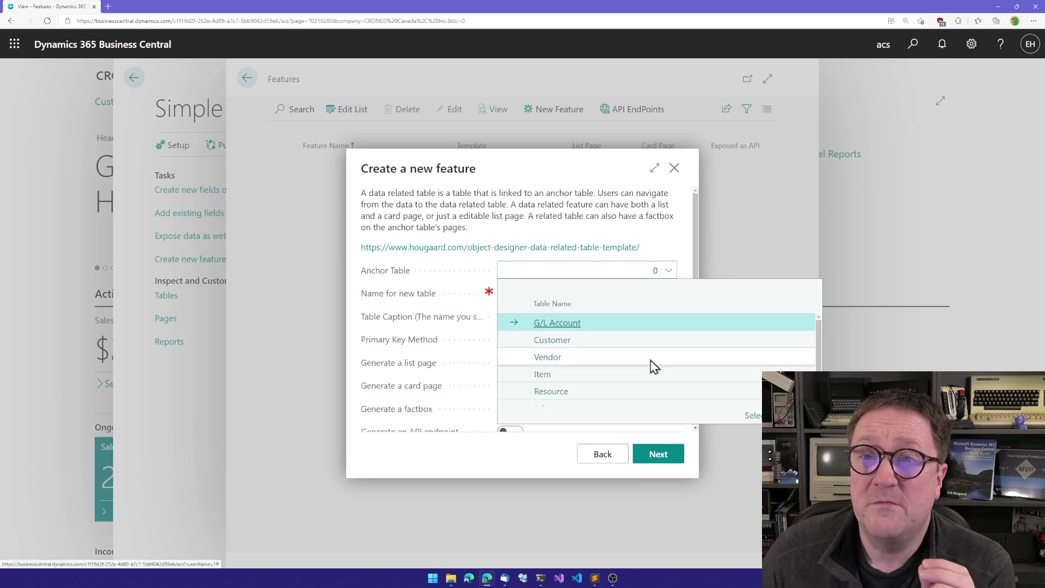
{"action": "scroll", "coordinate": [648, 396], "scroll_direction": "down", "scroll_amount": 1}
{"action": "scroll", "coordinate": [651, 401], "scroll_direction": "up", "scroll_amount": 1}
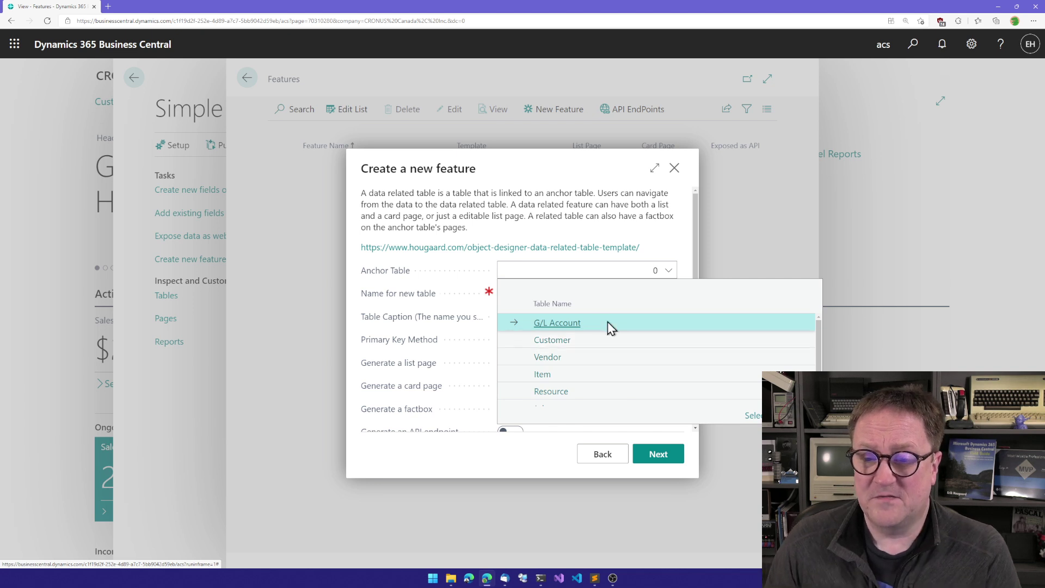
{"action": "scroll", "coordinate": [586, 376], "scroll_direction": "down", "scroll_amount": 1}
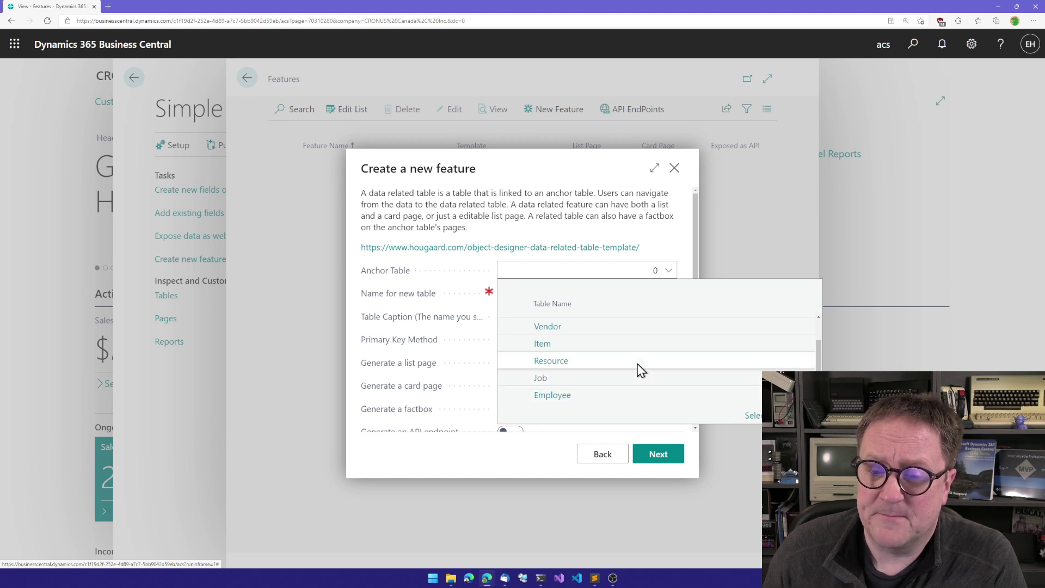
{"action": "scroll", "coordinate": [580, 358], "scroll_direction": "up", "scroll_amount": 2}
{"action": "left_click", "coordinate": [561, 341]}
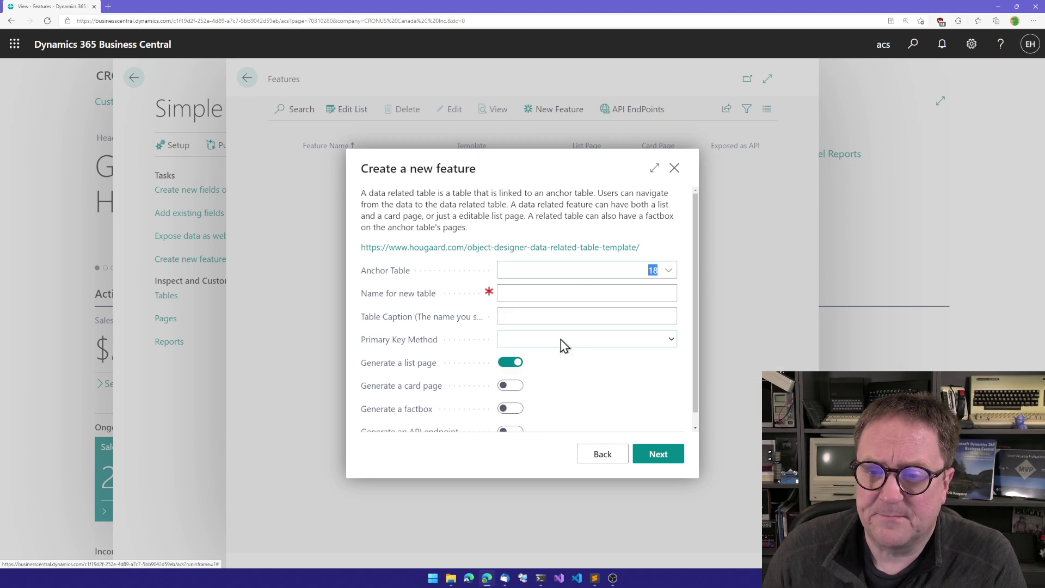
Step: Name the new table 'CustAttr' with table caption 'Customer Attribute'
{"action": "left_click", "coordinate": [540, 295]}
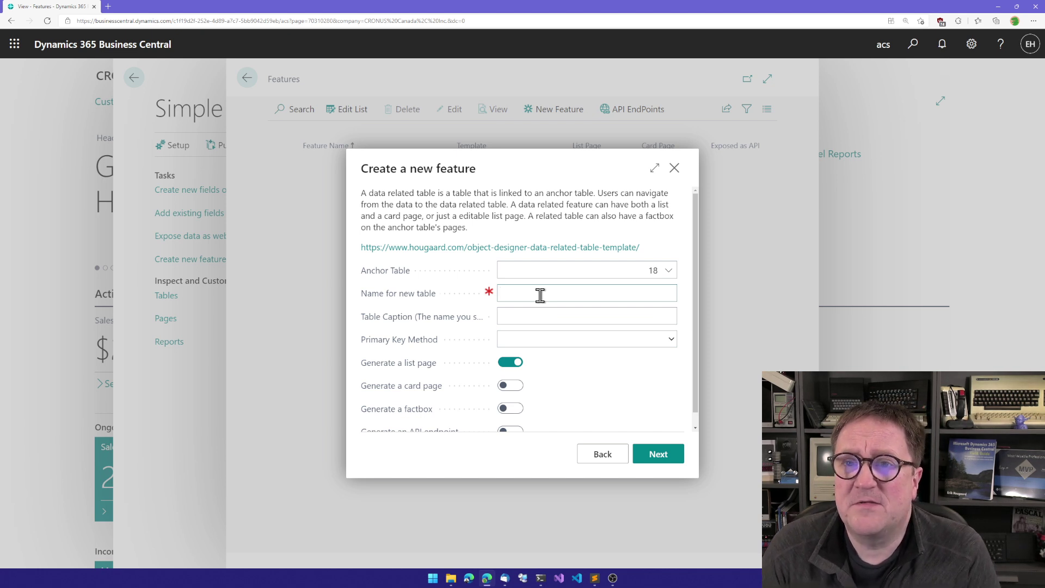
{"action": "type", "text": "Cust"}
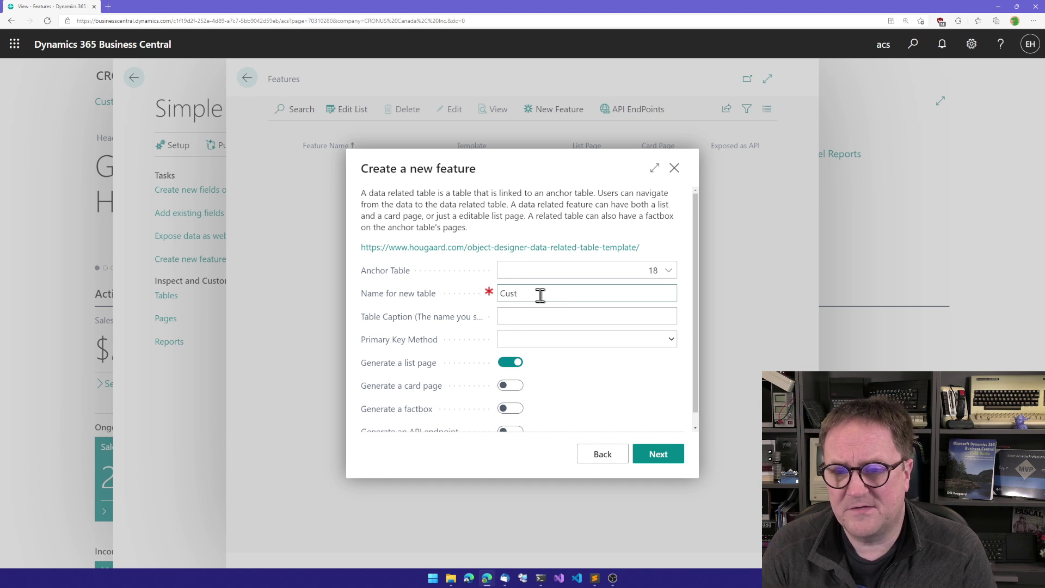
{"action": "type", "text": "Attr"}
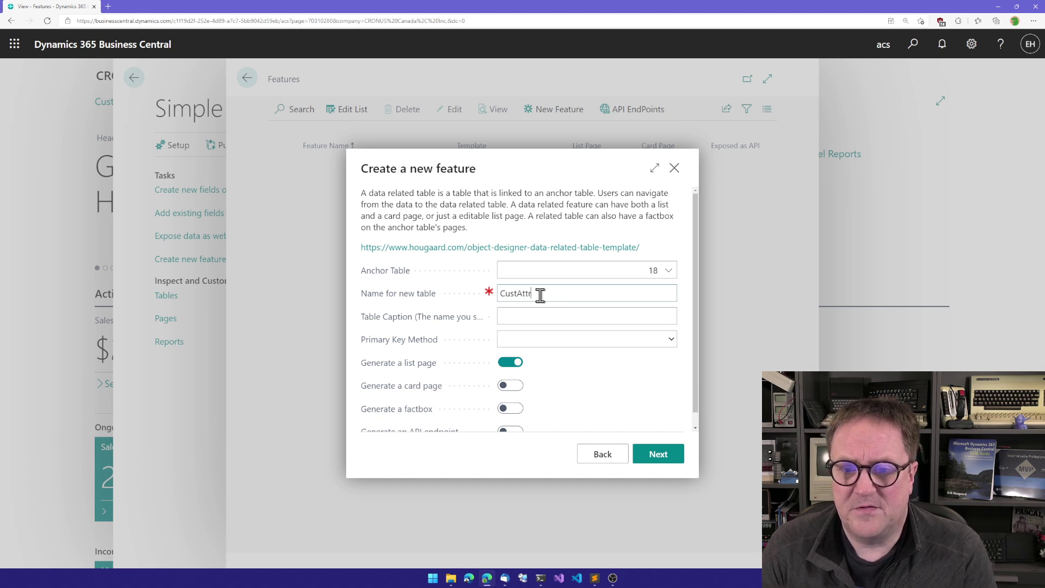
{"action": "key", "text": "Tab"}
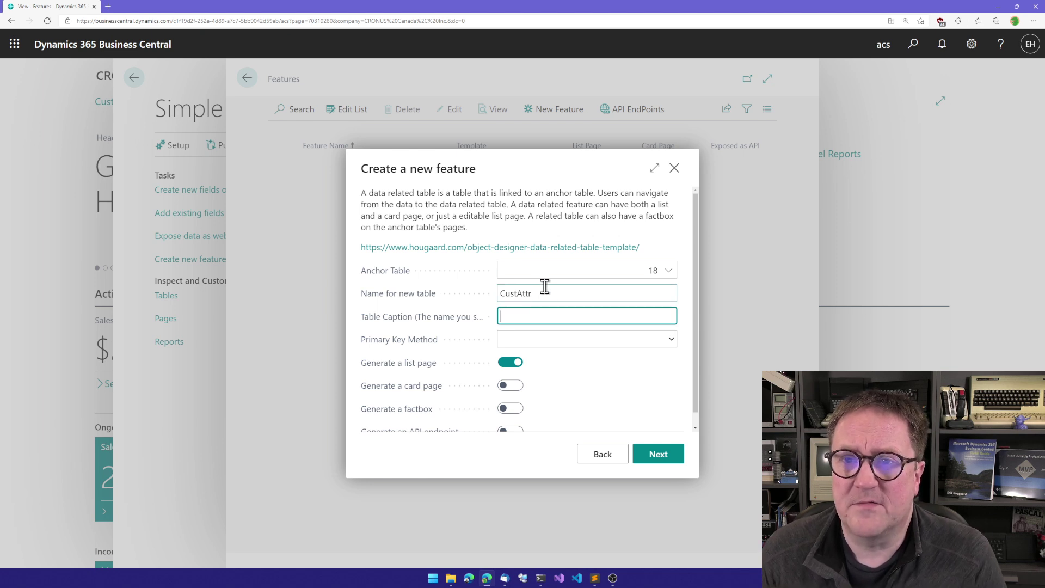
{"action": "type", "text": "Custom"}
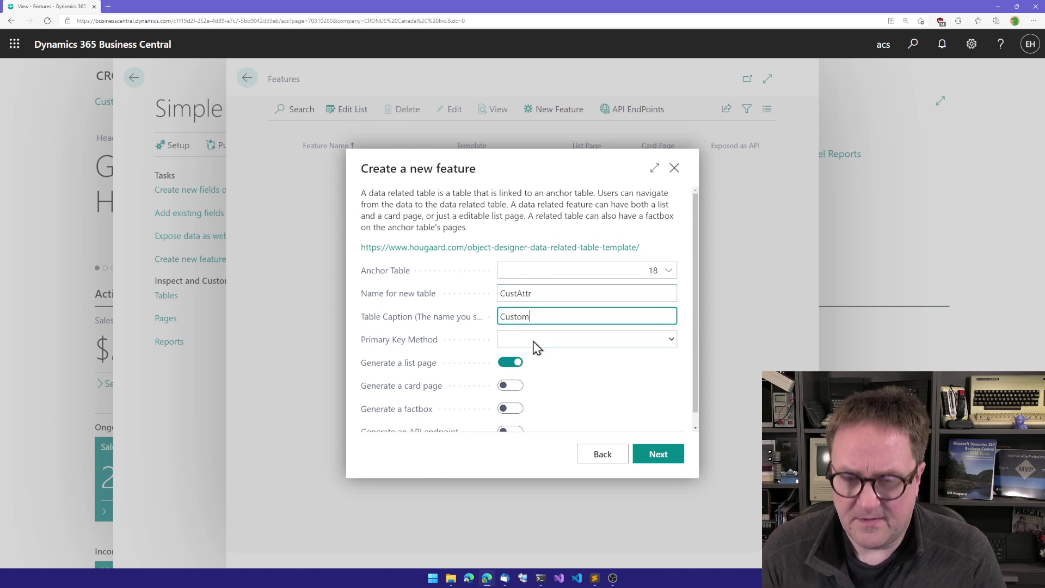
{"action": "type", "text": "er Attribute"}
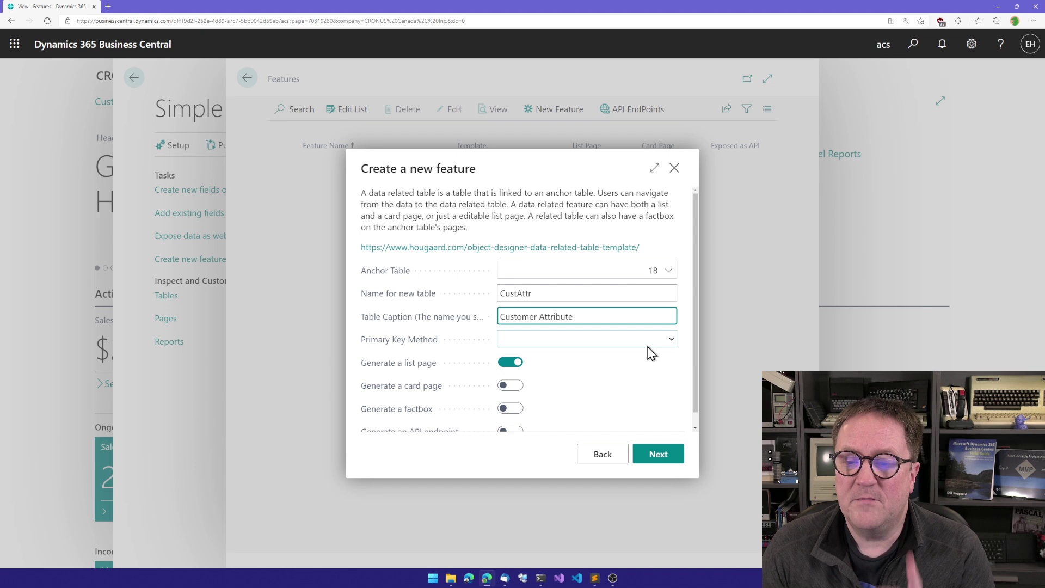
Step: Set the Primary Key Method to system-created hidden line numbers
{"action": "left_click", "coordinate": [673, 342]}
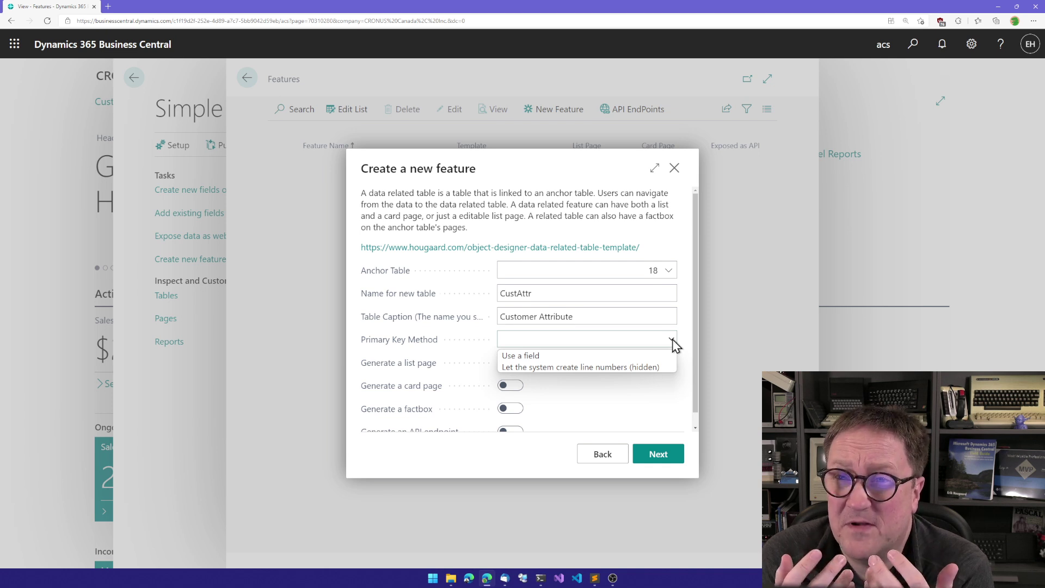
{"action": "left_click", "coordinate": [612, 366]}
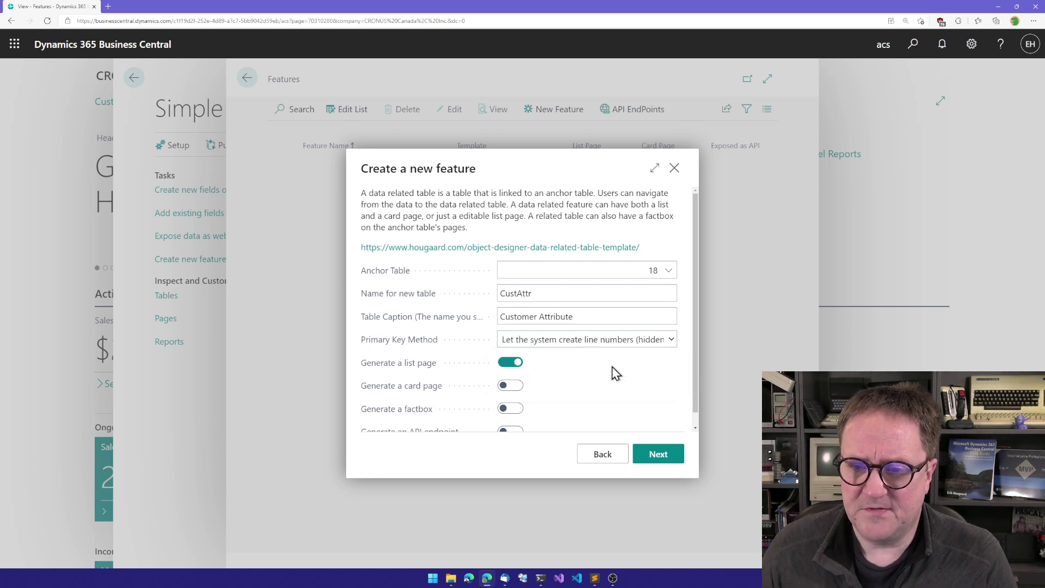
Step: Enable 'Generate a factbox', finish the wizard, and open the CustAttr Feature Card
{"action": "scroll", "coordinate": [542, 406], "scroll_direction": "down", "scroll_amount": 1}
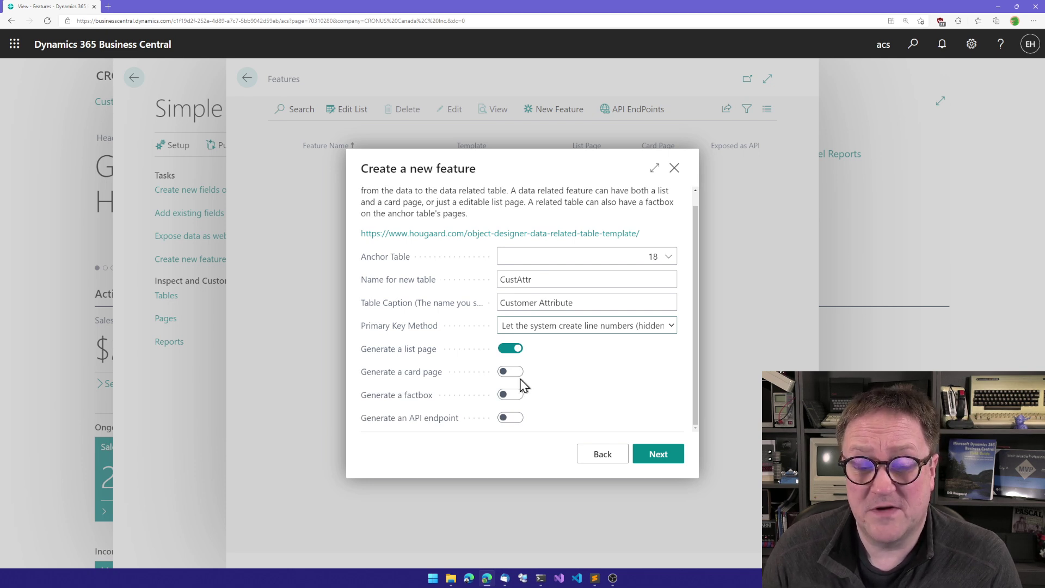
{"action": "left_click", "coordinate": [510, 400]}
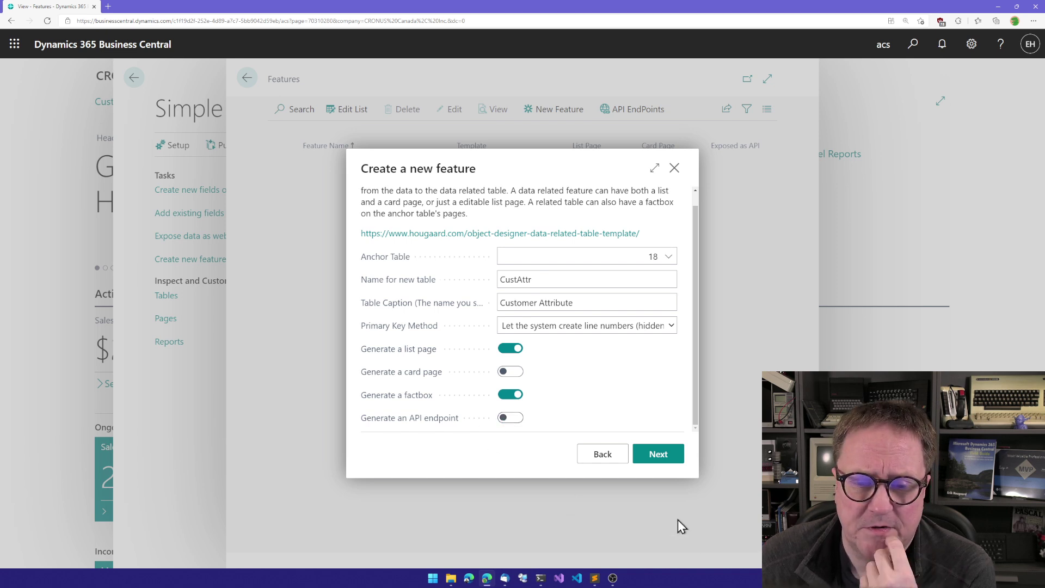
{"action": "left_click", "coordinate": [656, 457]}
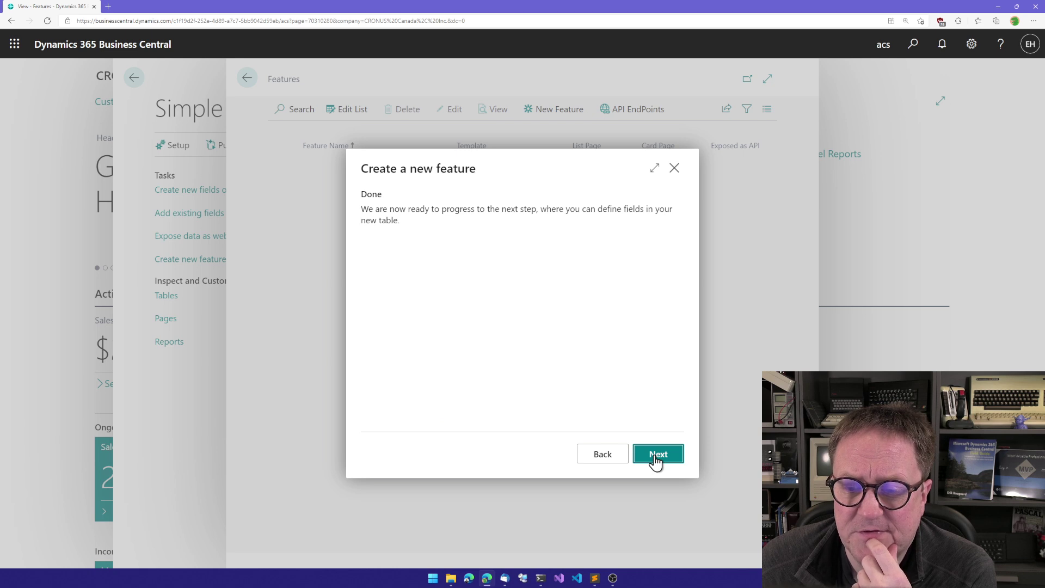
{"action": "left_click", "coordinate": [656, 457]}
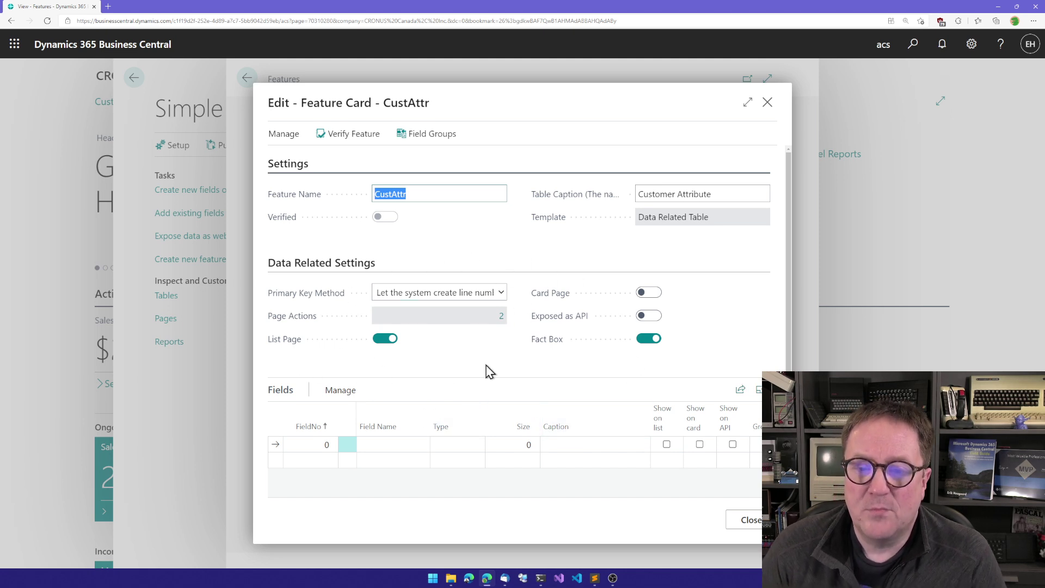
Step: Add field 1 'Attribute' of type Text, size 50, with Show on list ticked
{"action": "scroll", "coordinate": [489, 371], "scroll_direction": "down", "scroll_amount": 2}
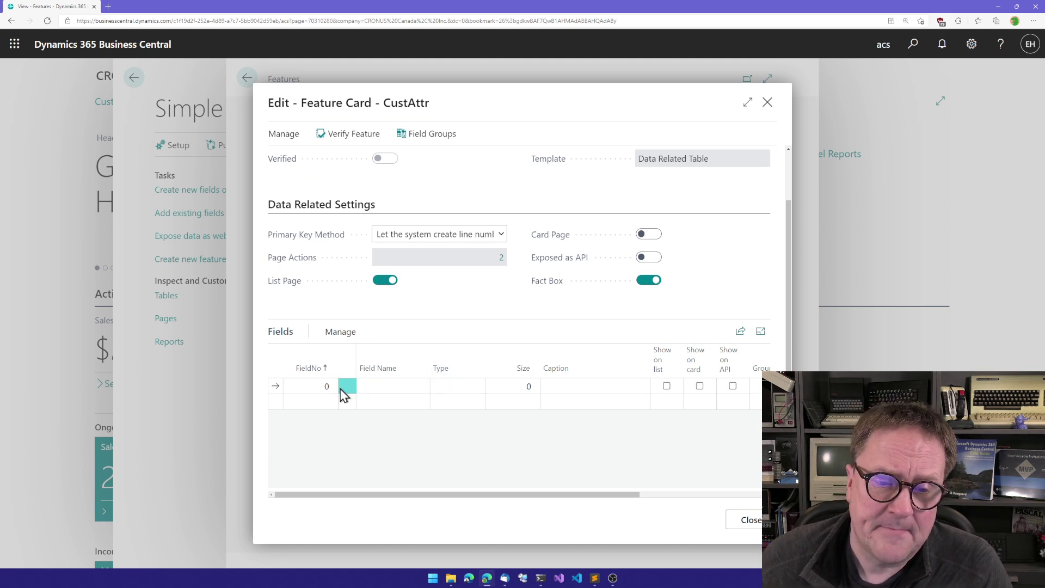
{"action": "left_click", "coordinate": [325, 385]}
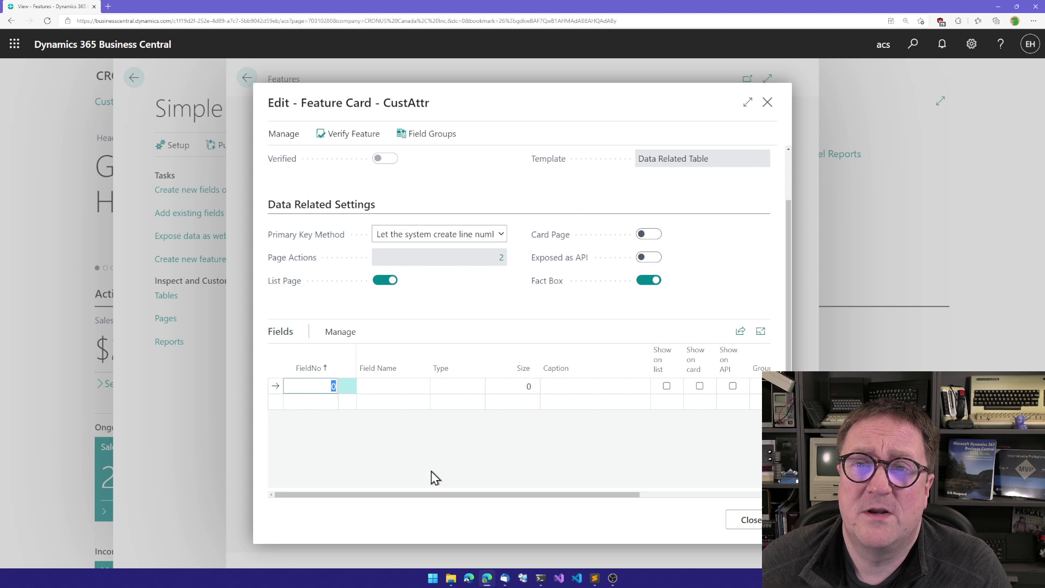
{"action": "type", "text": "1"}
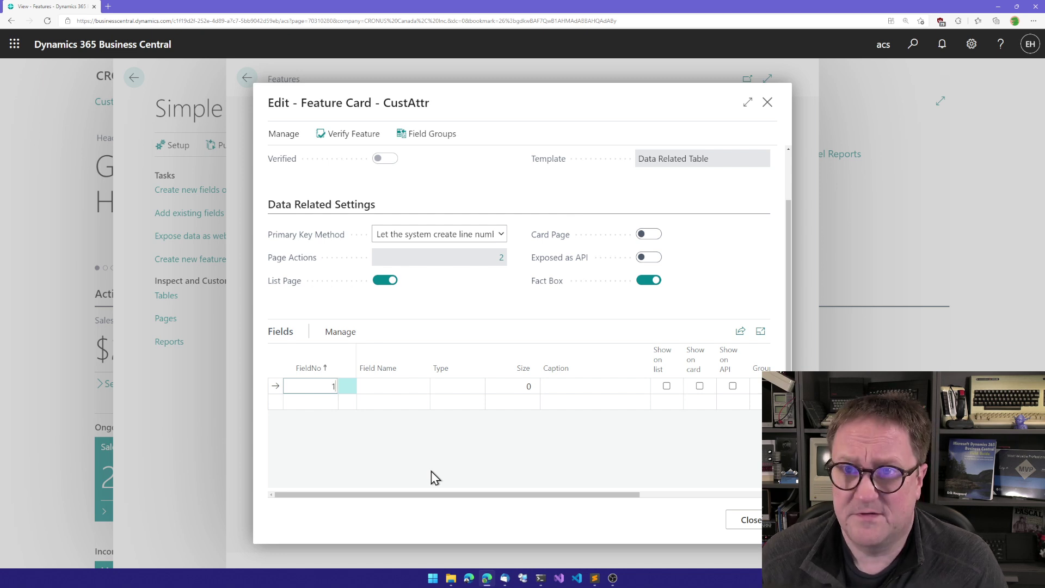
{"action": "key", "text": "Tab"}
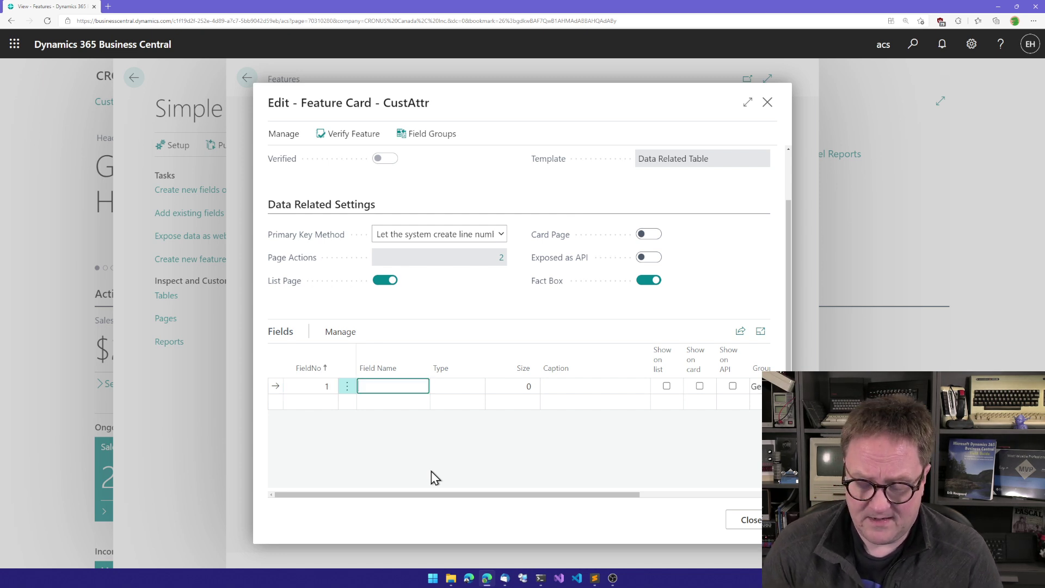
{"action": "type", "text": "Attribute"}
{"action": "key", "text": "Tab"}
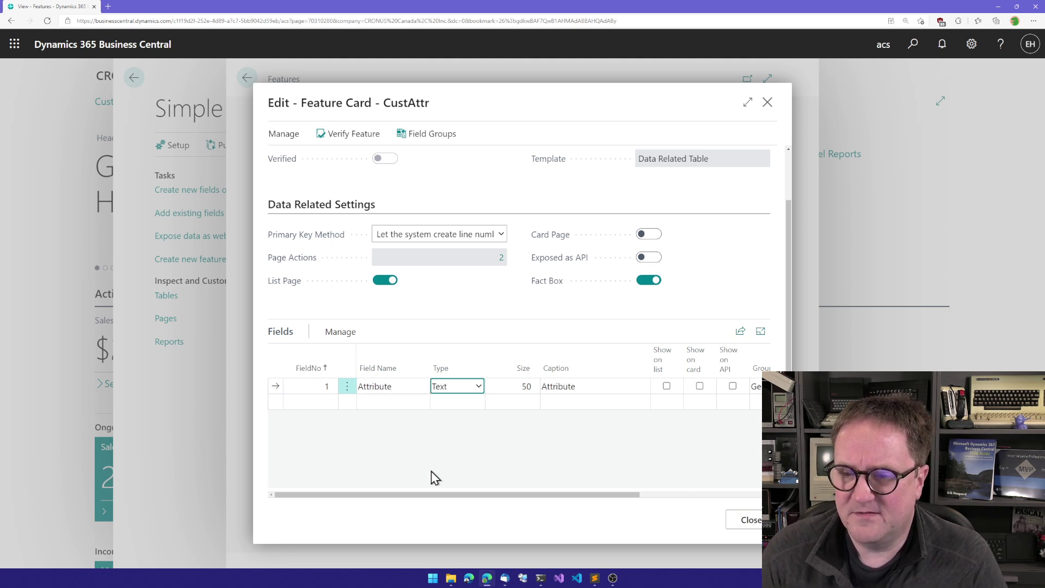
{"action": "key", "text": "Tab"}
{"action": "key", "text": "Tab"}
{"action": "key", "text": "Tab"}
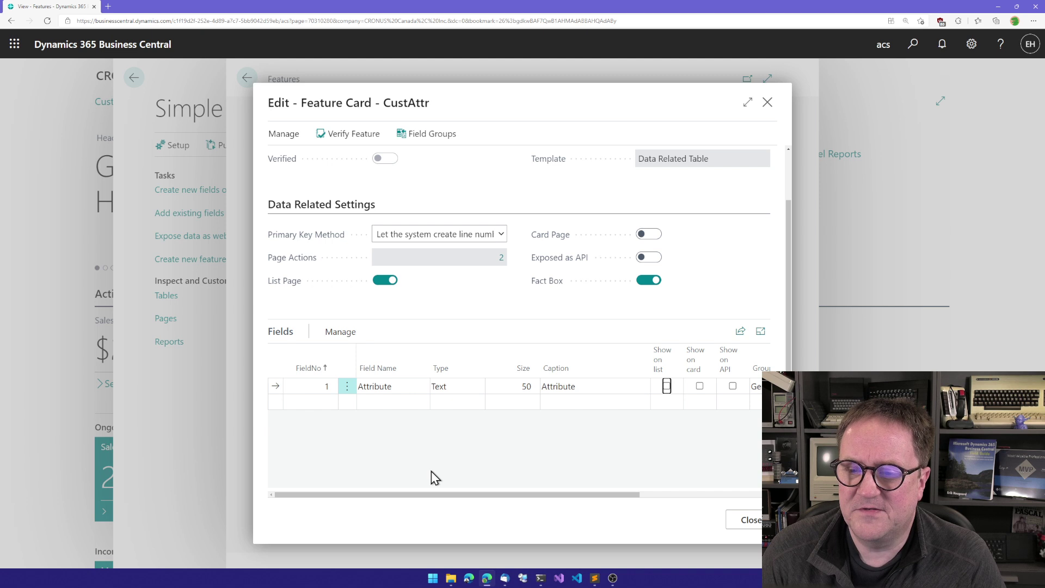
{"action": "key", "text": "space"}
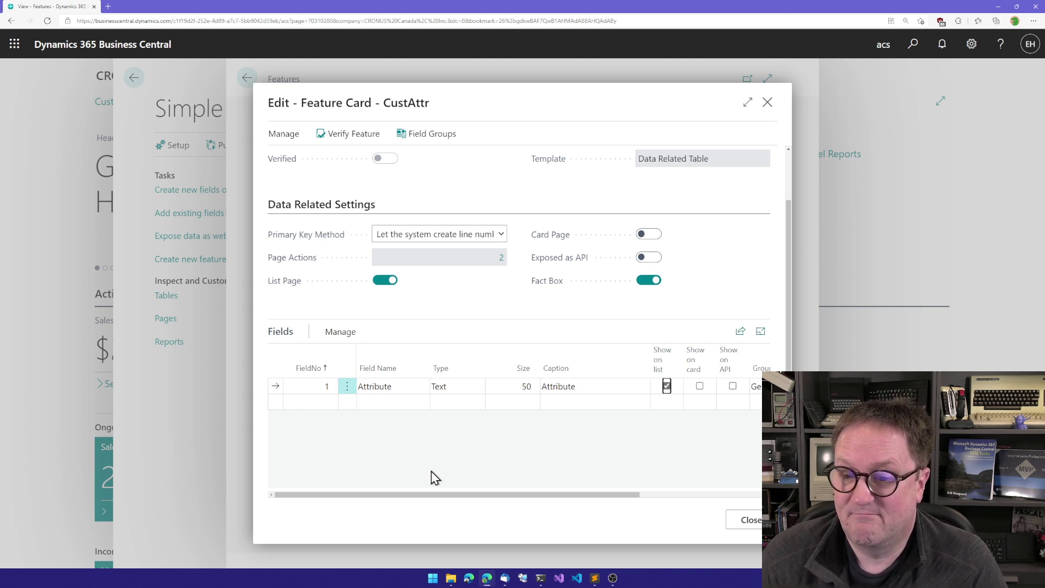
Step: Verify the CustAttr feature, acknowledge the result, and close the Feature Card
{"action": "left_click", "coordinate": [347, 139]}
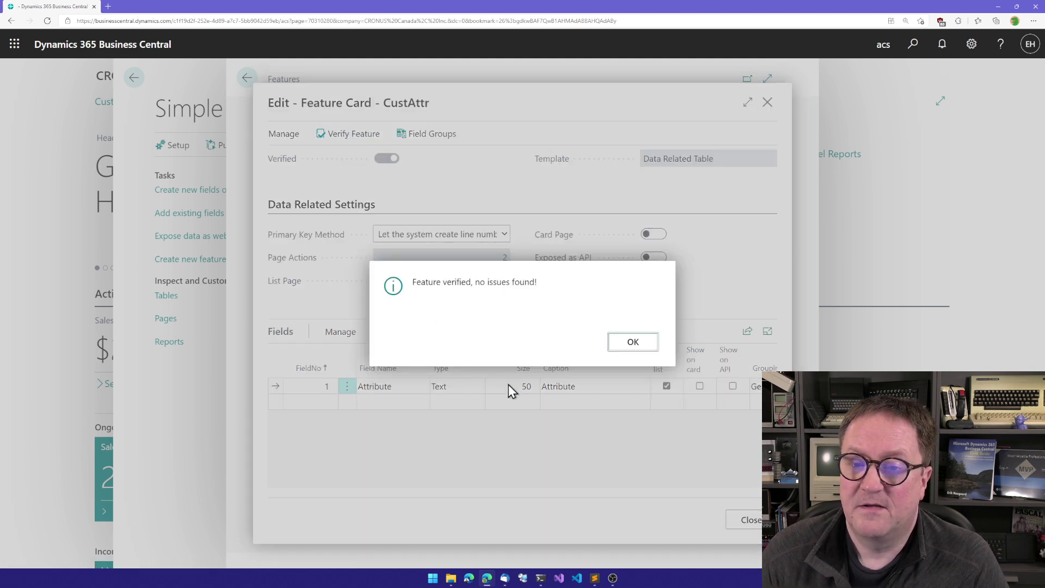
{"action": "left_click", "coordinate": [632, 343]}
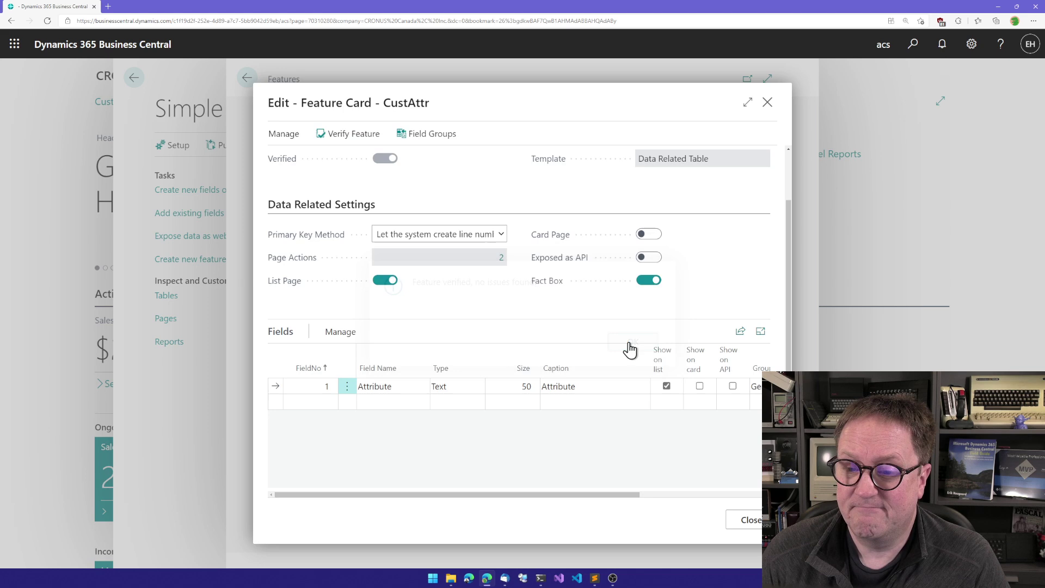
{"action": "left_click", "coordinate": [748, 521]}
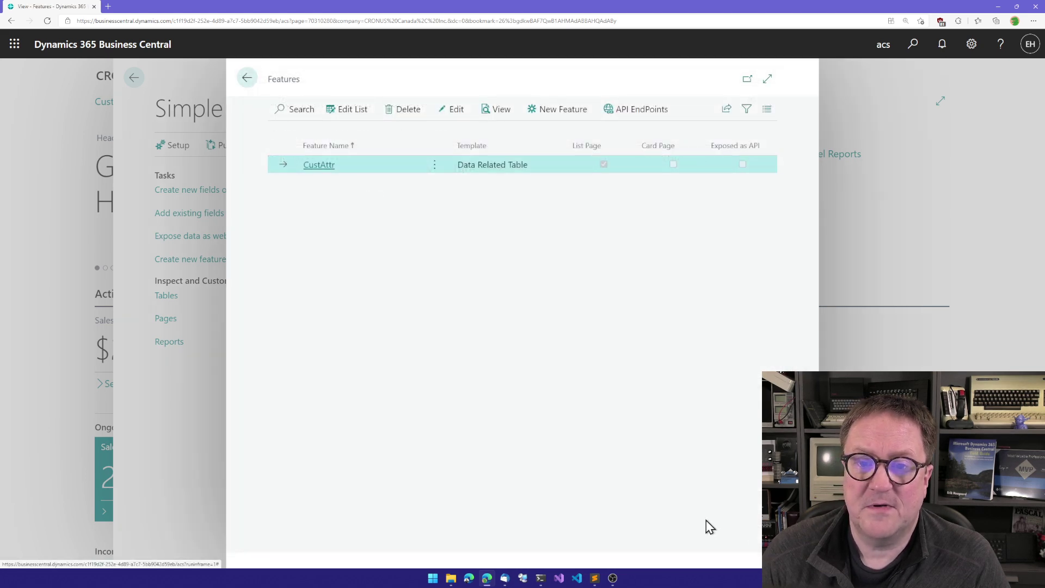
Step: Publish the customizations from Simple Object Designer to this environment
{"action": "left_click", "coordinate": [248, 80]}
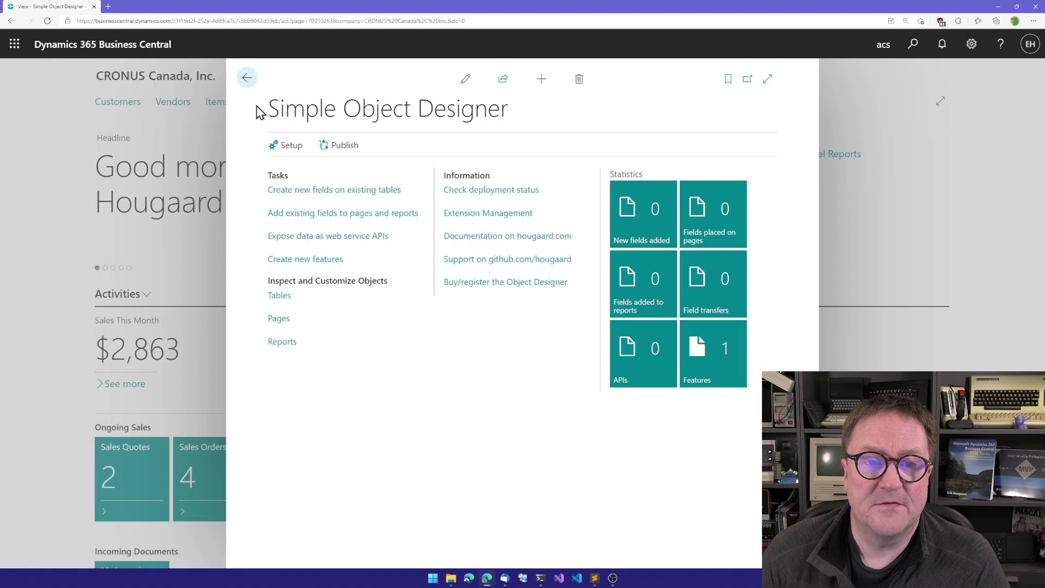
{"action": "left_click", "coordinate": [340, 150]}
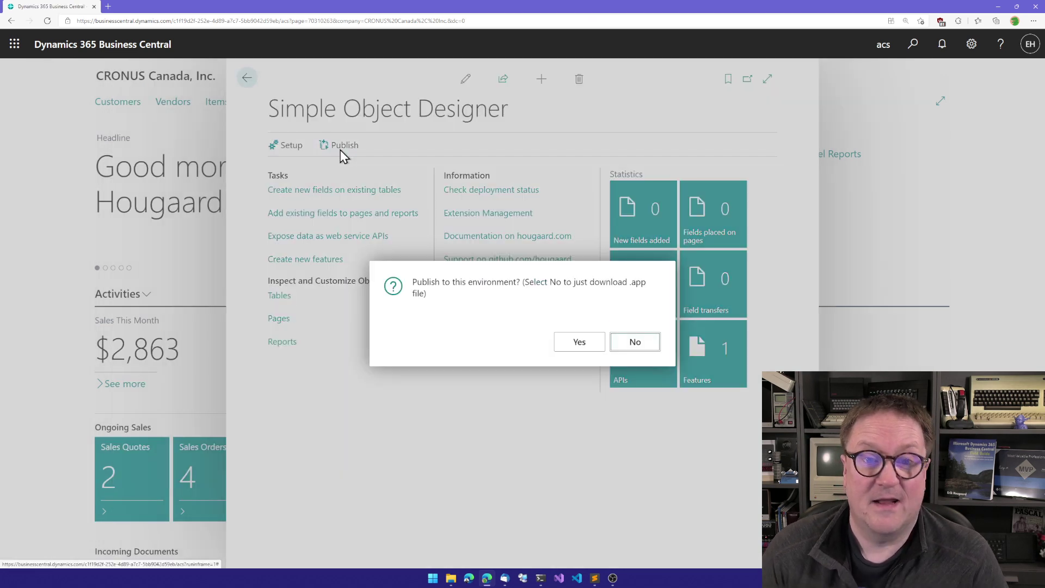
{"action": "left_click", "coordinate": [580, 343]}
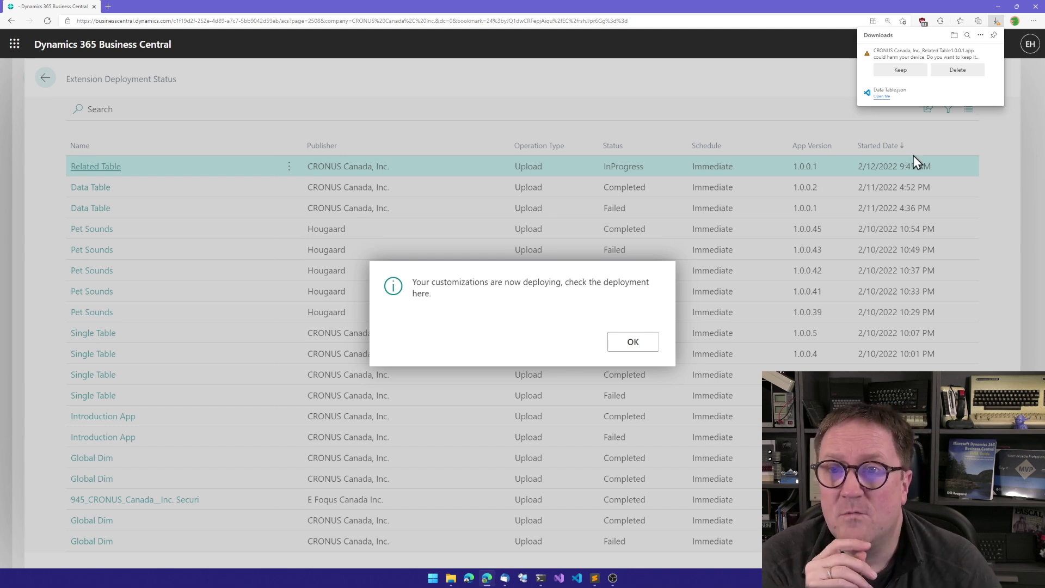
Step: Keep the downloaded extension file and acknowledge the deployment notice while Related Table deploys
{"action": "left_click", "coordinate": [896, 71]}
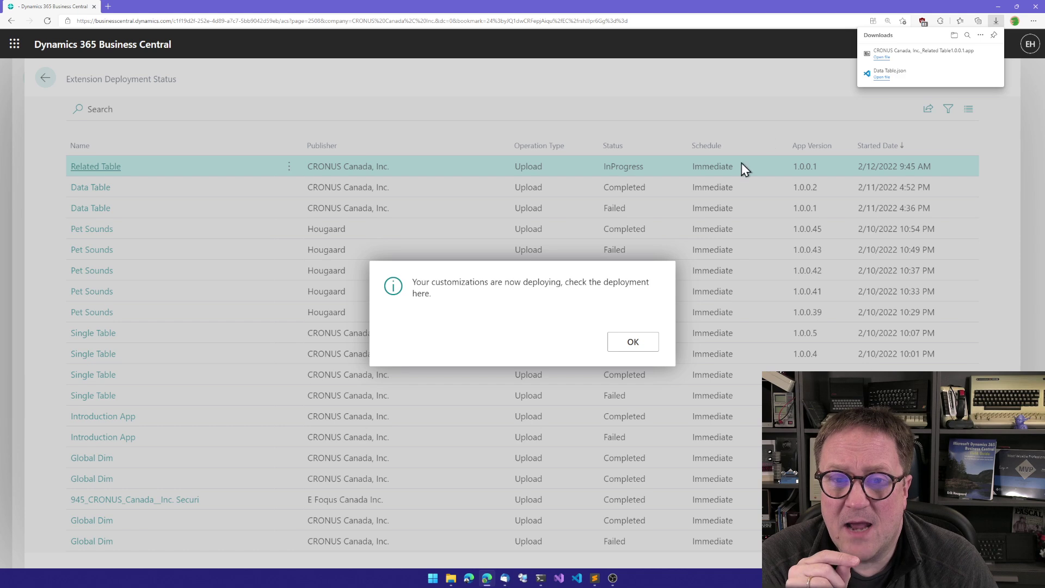
{"action": "left_click", "coordinate": [619, 343]}
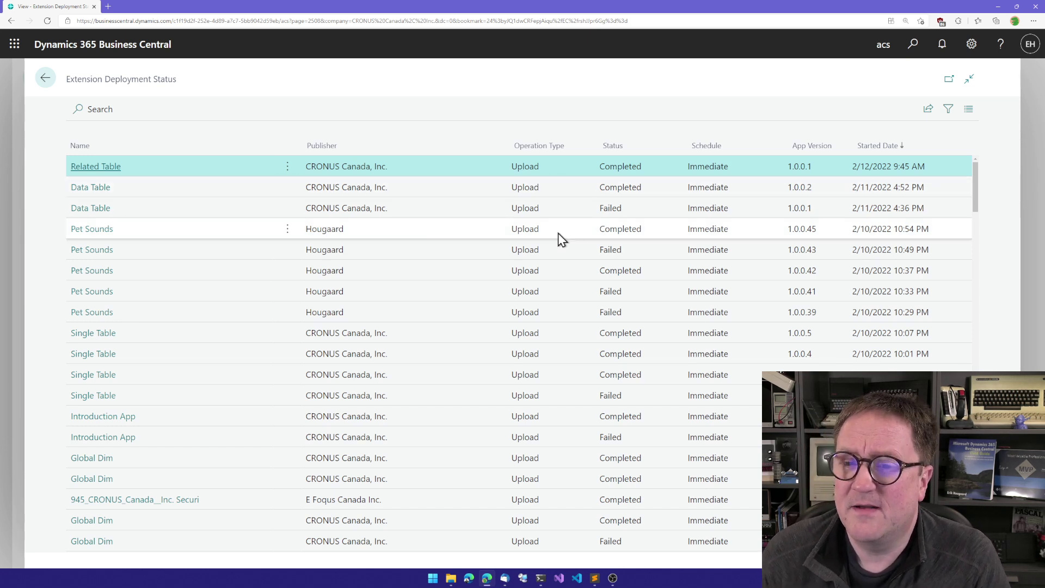
Step: Close the deployment status page and designer, returning to the CRONUS Canada home page
{"action": "key", "text": "Escape"}
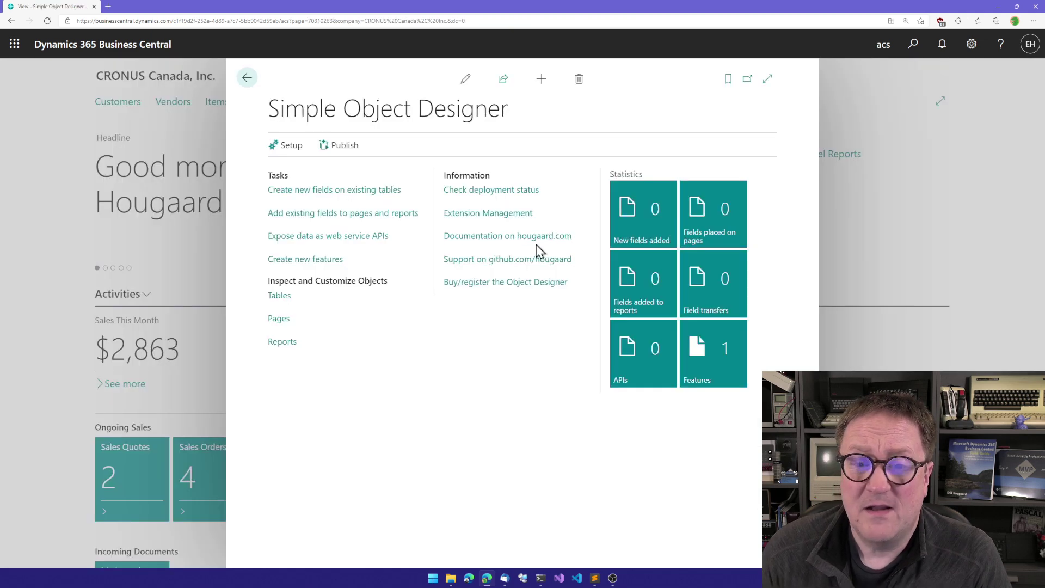
{"action": "key", "text": "Escape"}
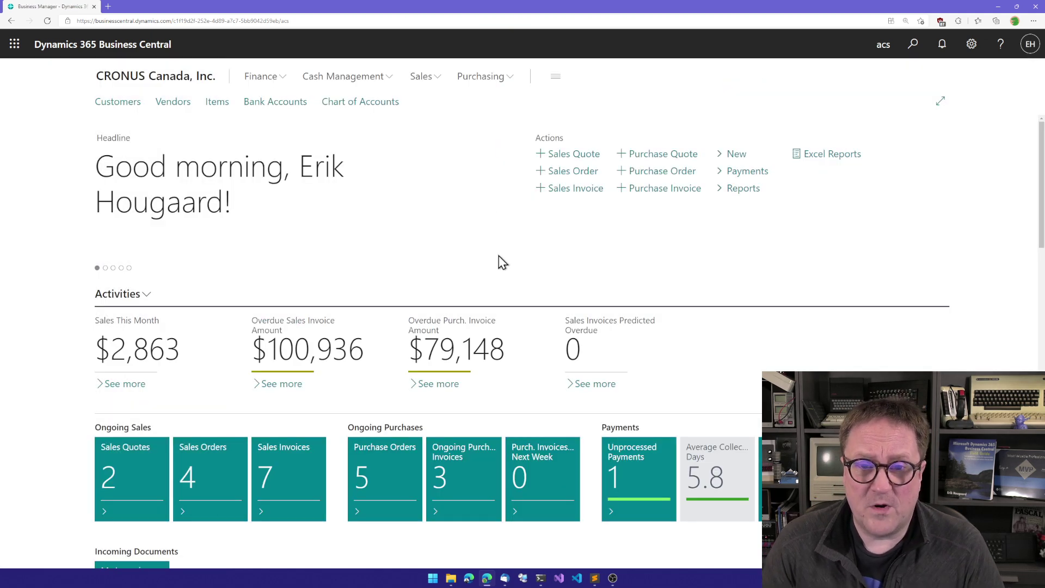
{"action": "left_click", "coordinate": [120, 103]}
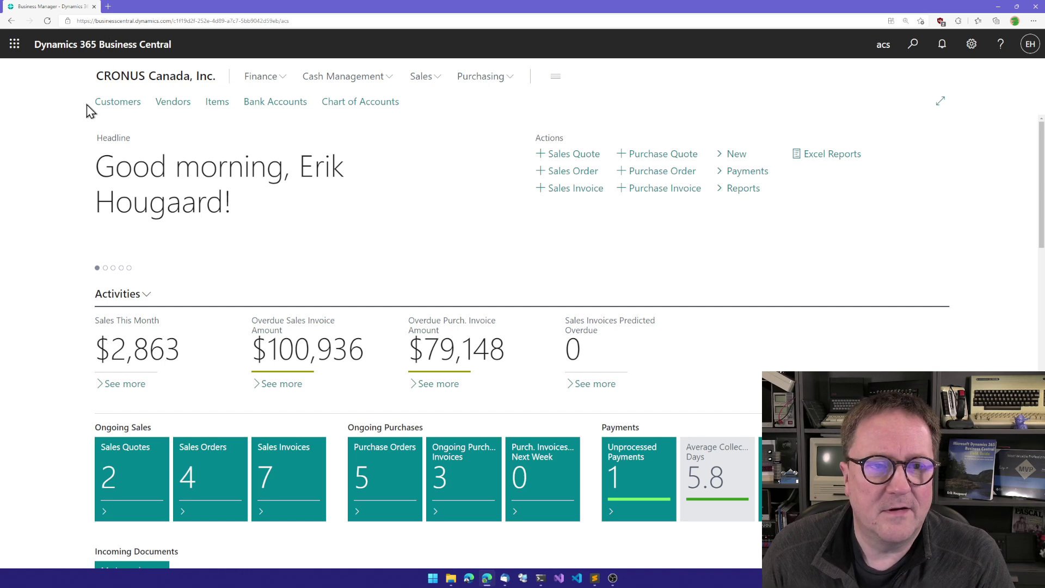
Step: Open the Customers list and search Tell me for 'customer at' to find Customer Attribute
{"action": "left_click", "coordinate": [120, 101]}
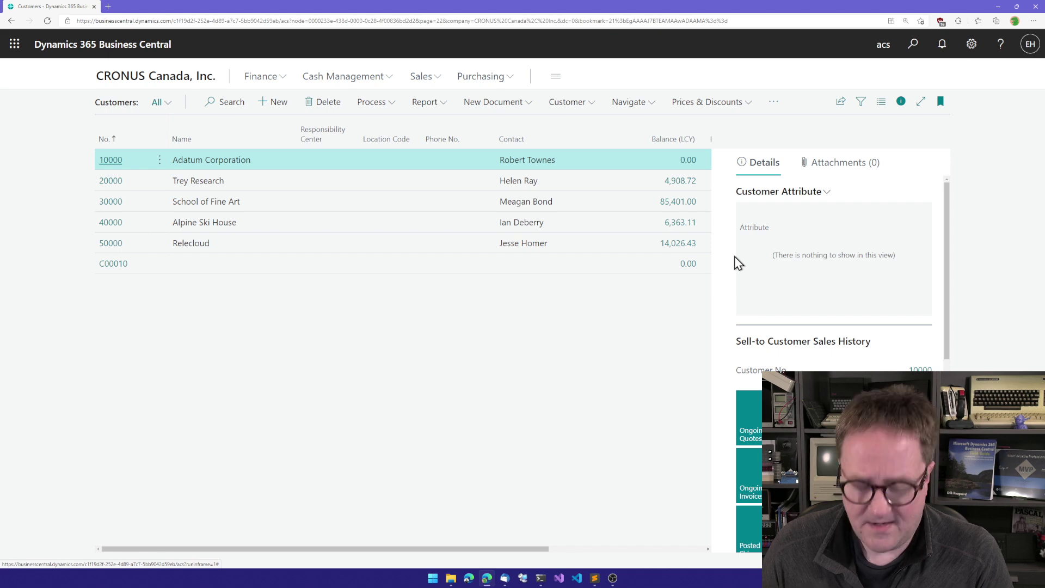
{"action": "key", "text": "alt+q"}
{"action": "type", "text": "customer"}
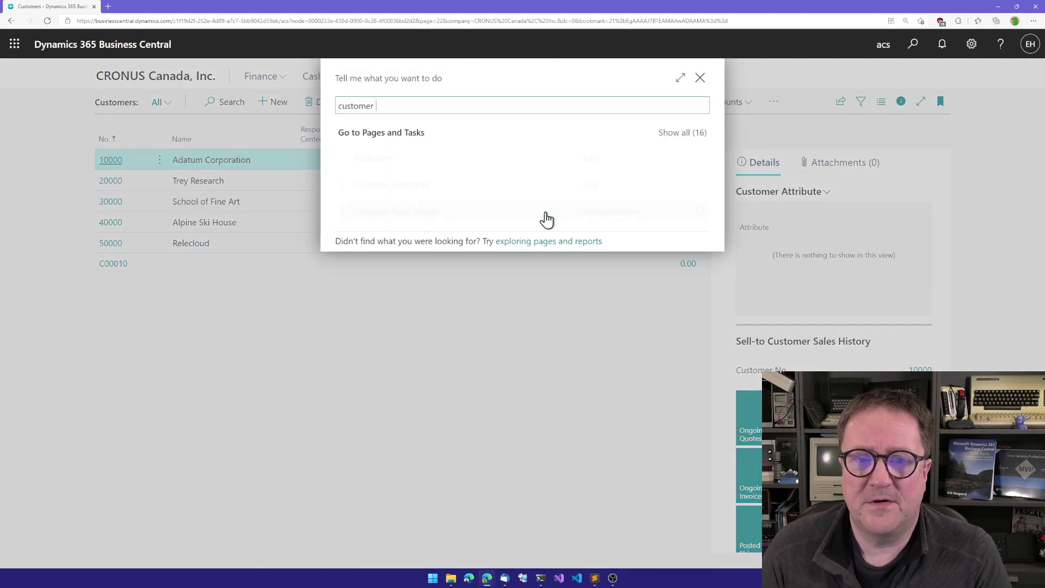
{"action": "type", "text": " at"}
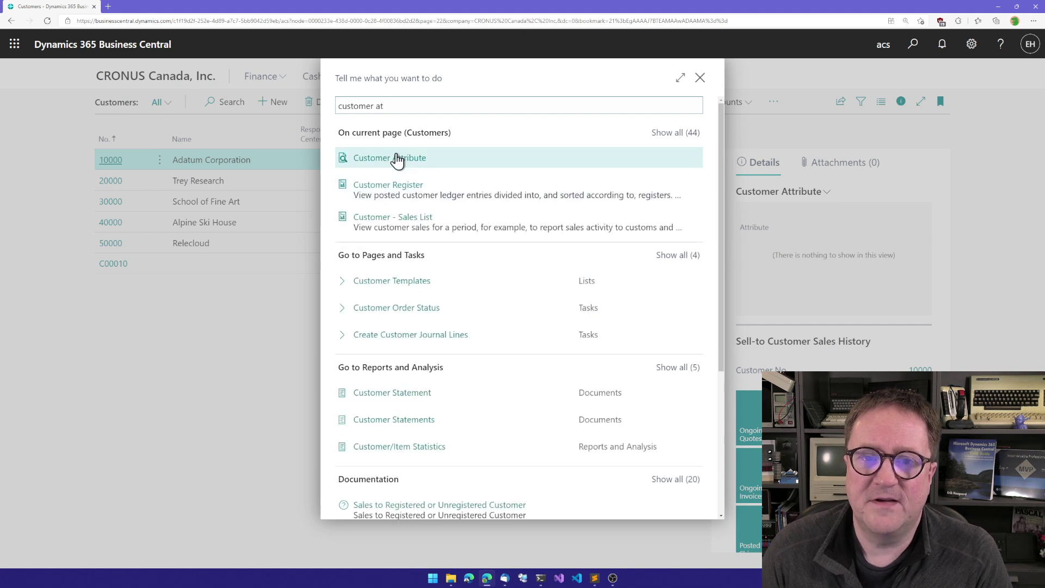
{"action": "left_click", "coordinate": [413, 157]}
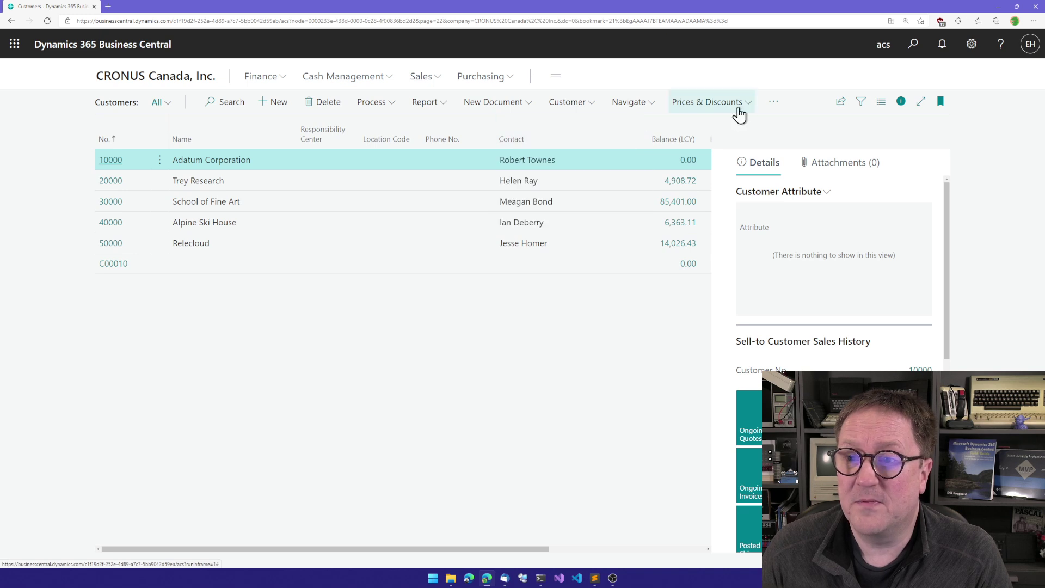
Step: Open Adatum Corporation's Customer Attribute page from the Related actions
{"action": "left_click", "coordinate": [772, 106]}
{"action": "mouse_move", "coordinate": [702, 149]}
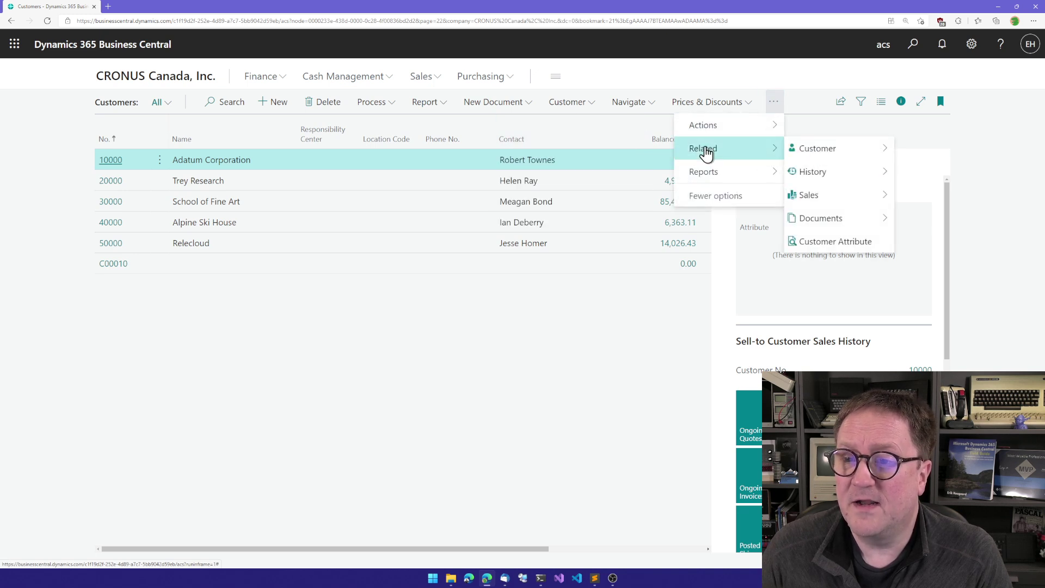
{"action": "left_click", "coordinate": [826, 245]}
Step: Enter four placeholder attribute lines for Adatum Corporation, drop the empty row, and close the page
{"action": "left_click", "coordinate": [825, 250]}
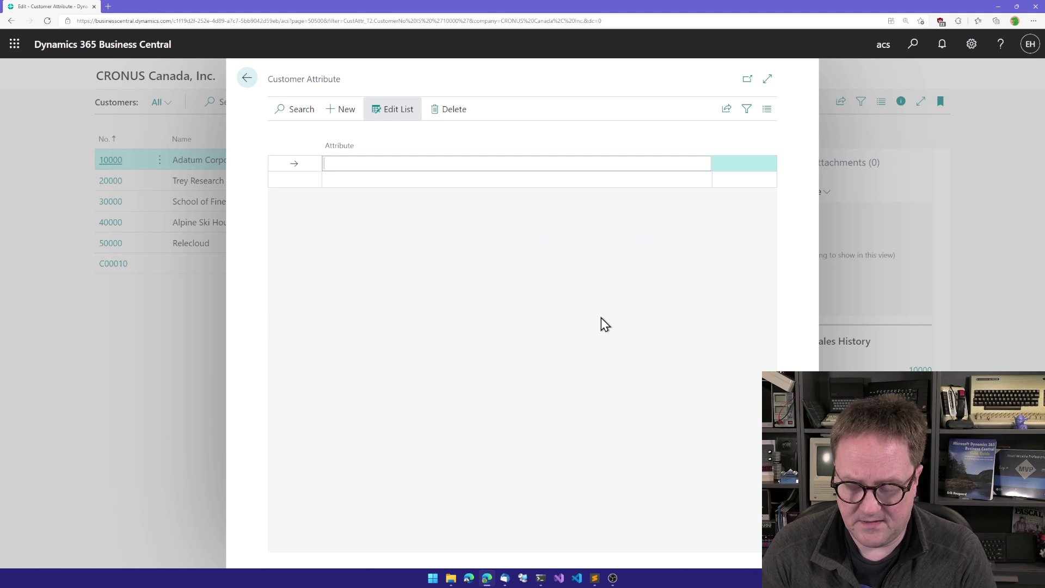
{"action": "type", "text": "thisfjlksjf sldkf"}
{"action": "key", "text": "Return"}
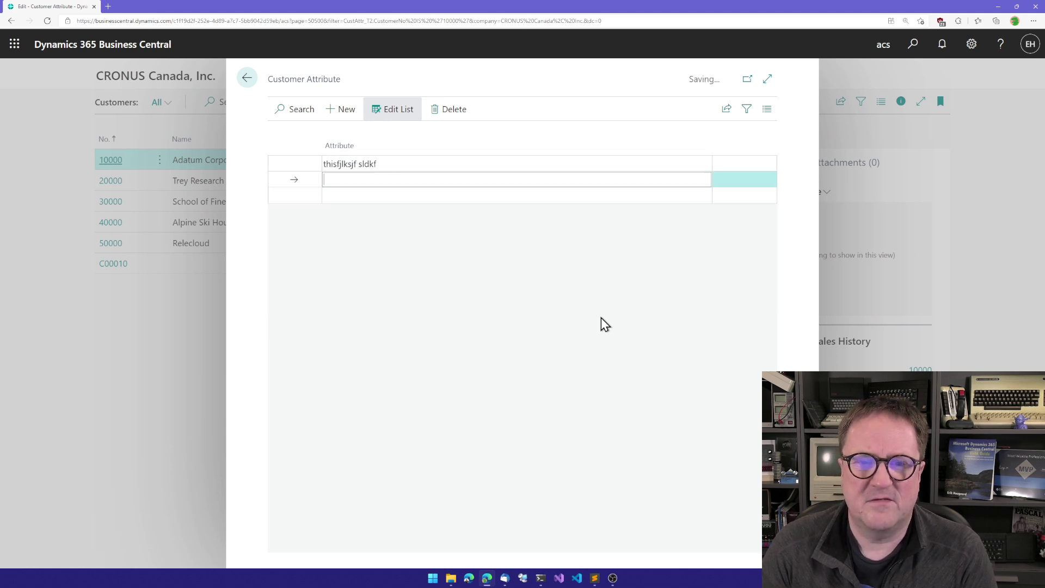
{"action": "type", "text": "sdlfgkj sdlfgj"}
{"action": "key", "text": "Return"}
{"action": "type", "text": "sdkflg sdfgjlk jsfklsj g"}
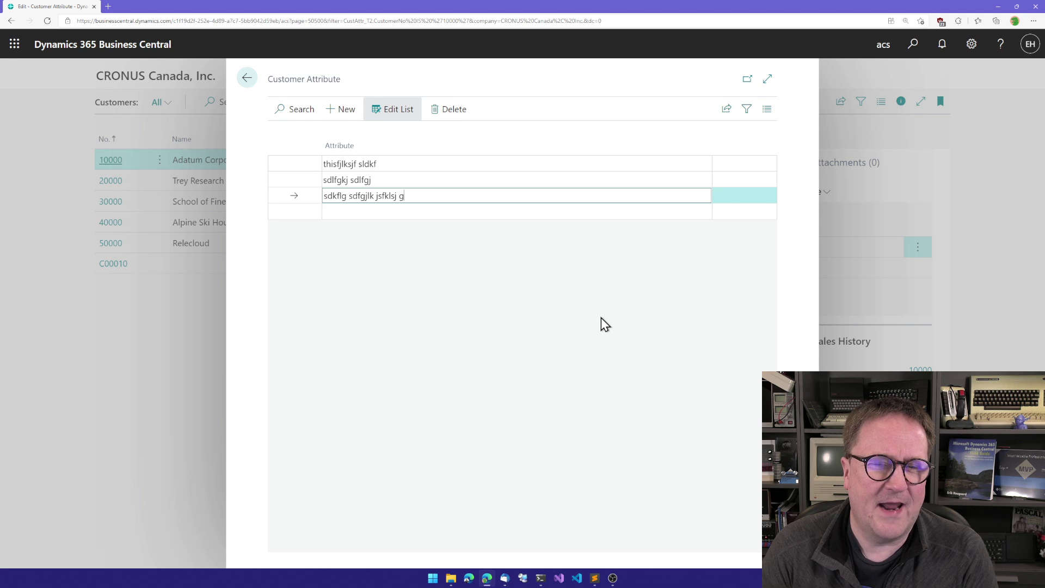
{"action": "key", "text": "Return"}
{"action": "type", "text": "sdgf jsoiergjsd kflgj s"}
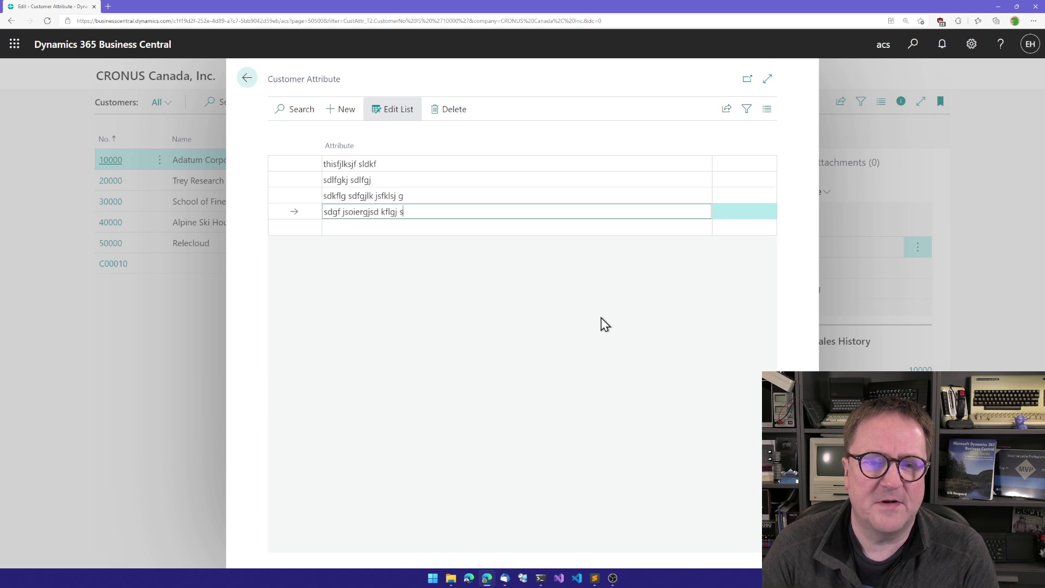
{"action": "key", "text": "Return"}
{"action": "key", "text": "Up"}
{"action": "key", "text": "Up"}
{"action": "key", "text": "Up"}
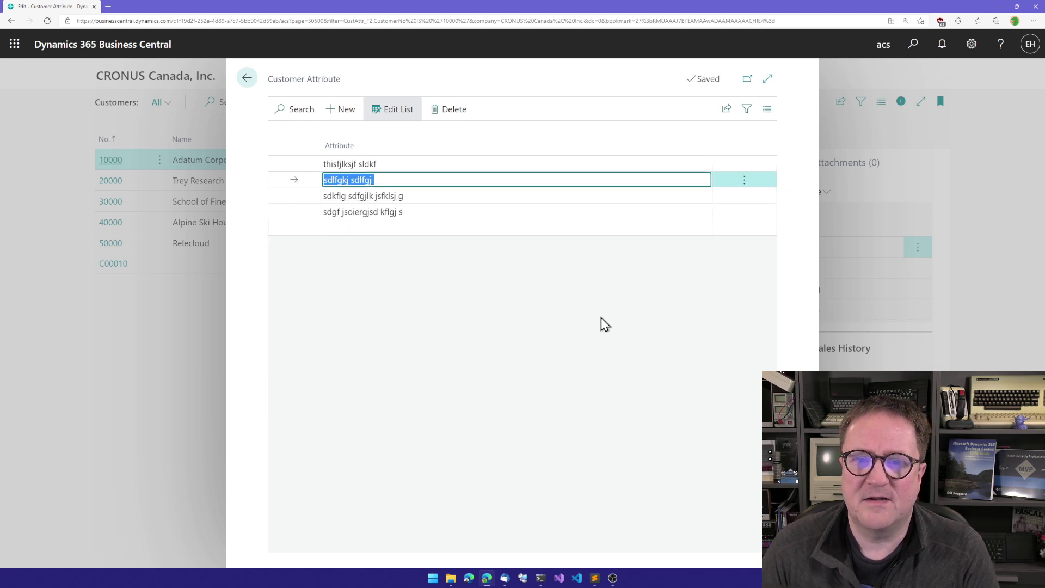
{"action": "key", "text": "Escape"}
{"action": "key", "text": "Escape"}
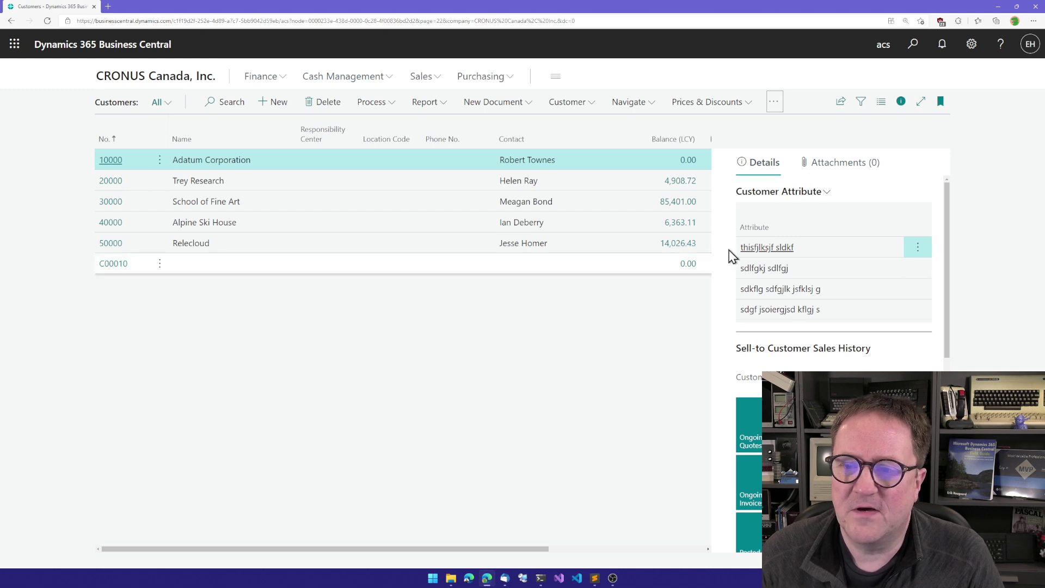
Step: Select Trey Research and open its Customer Attribute page via Tell me 'customer attr'
{"action": "left_click", "coordinate": [340, 185]}
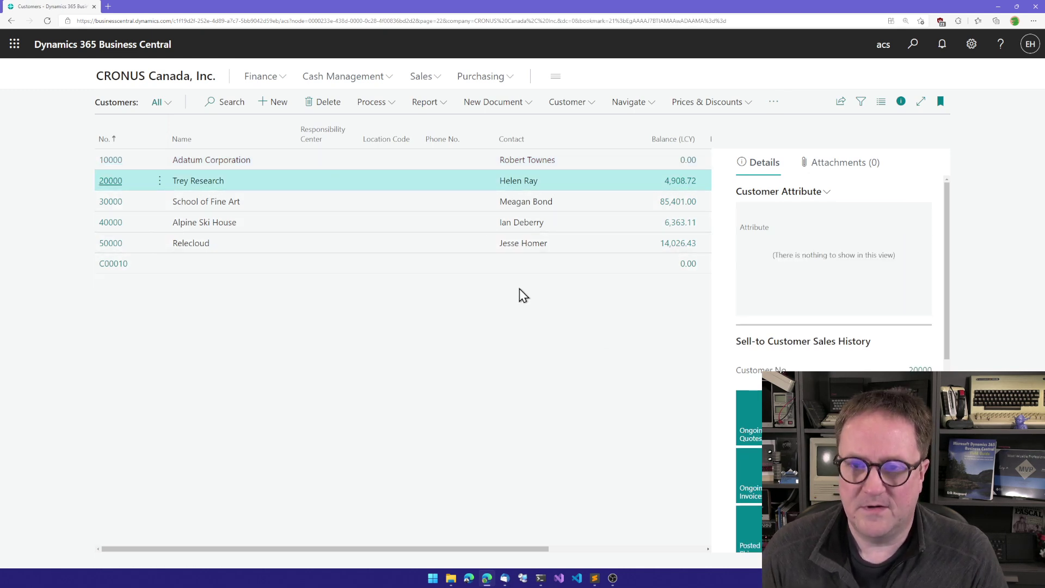
{"action": "key", "text": "alt+q"}
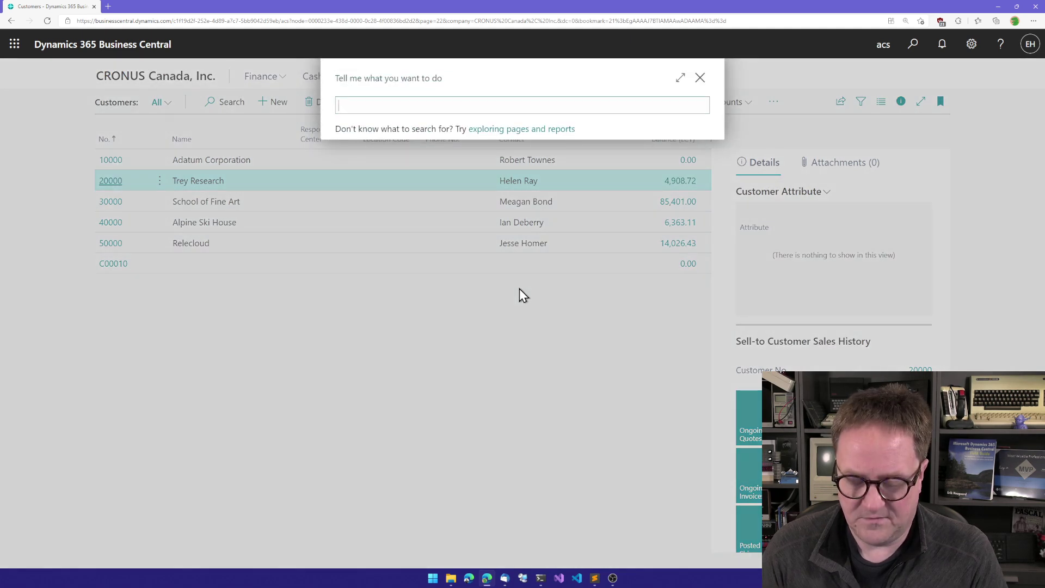
{"action": "type", "text": "customer attr"}
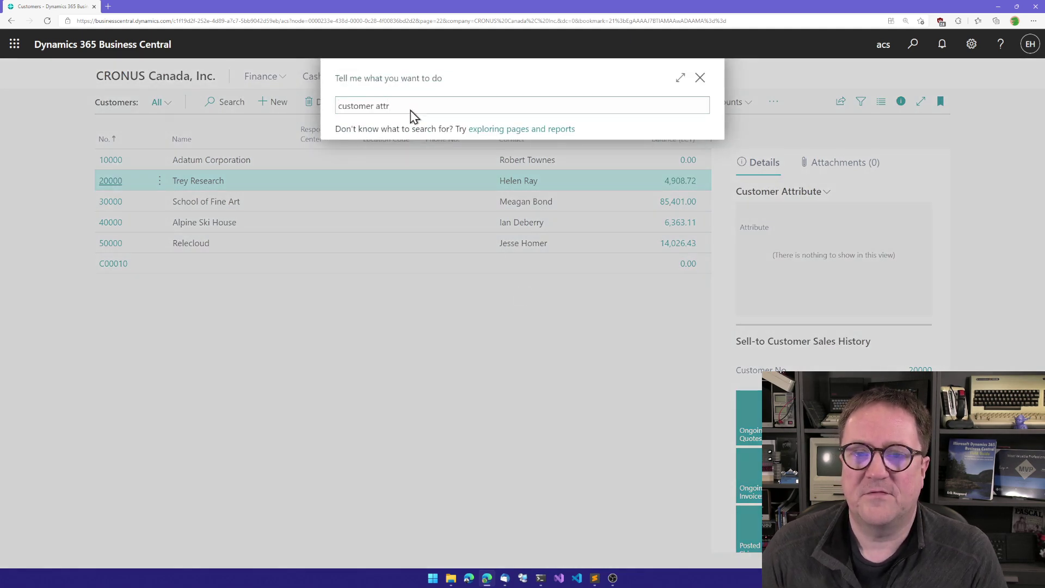
{"action": "left_click", "coordinate": [400, 159]}
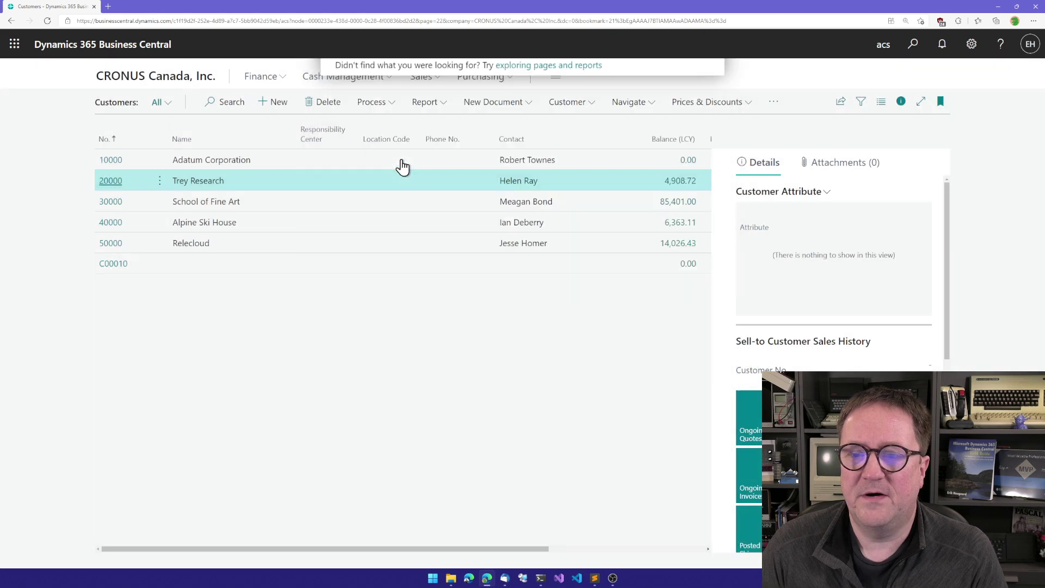
Step: Add attribute lines 'This is actually something' and 'something else', then close the page
{"action": "type", "text": "This i"}
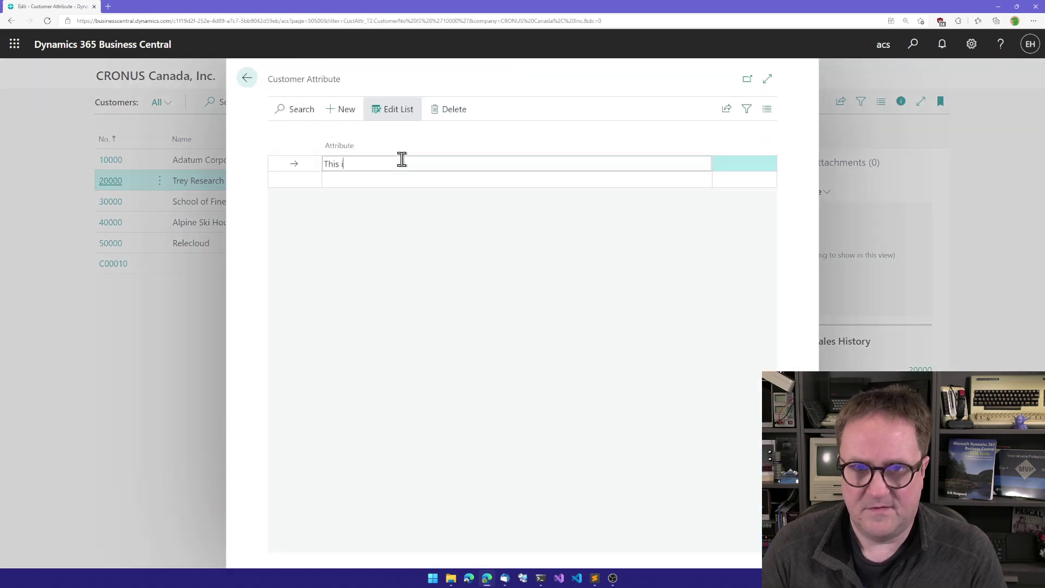
{"action": "type", "text": "s actually s"}
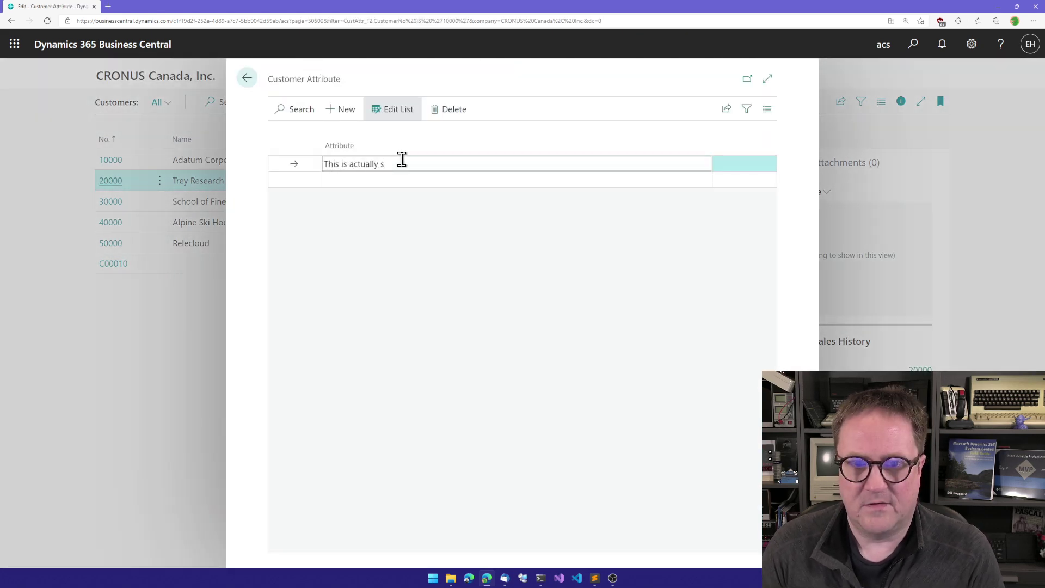
{"action": "type", "text": "omething"}
{"action": "key", "text": "Return"}
{"action": "type", "text": "s"}
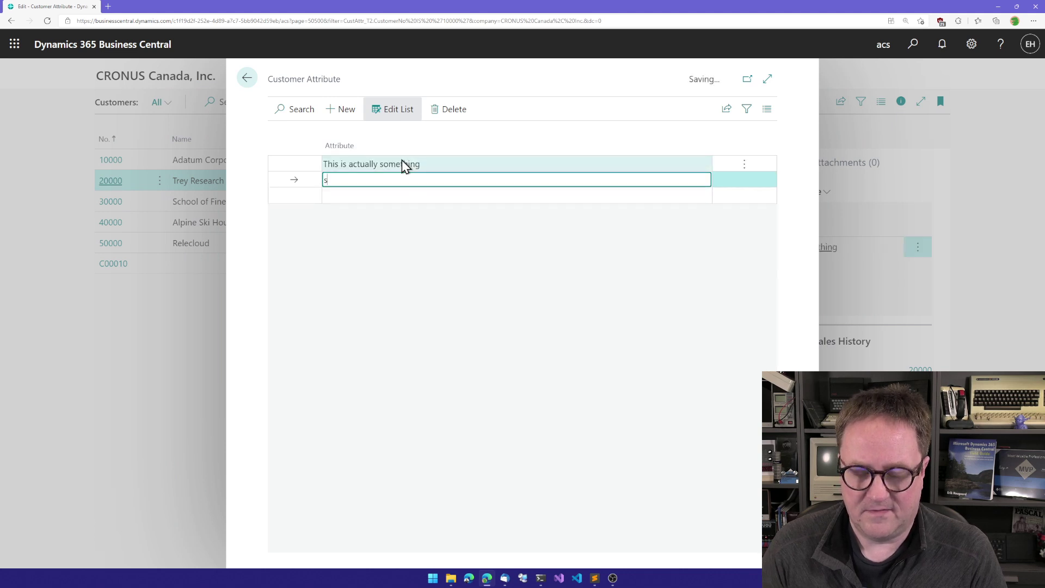
{"action": "type", "text": "omething"}
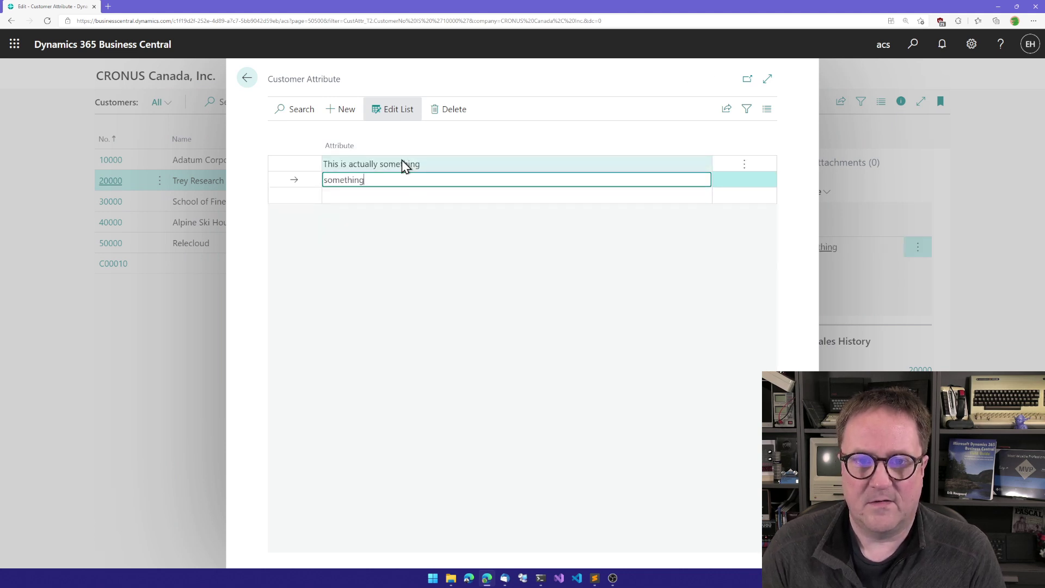
{"action": "type", "text": " else"}
{"action": "key", "text": "Up"}
{"action": "key", "text": "Escape"}
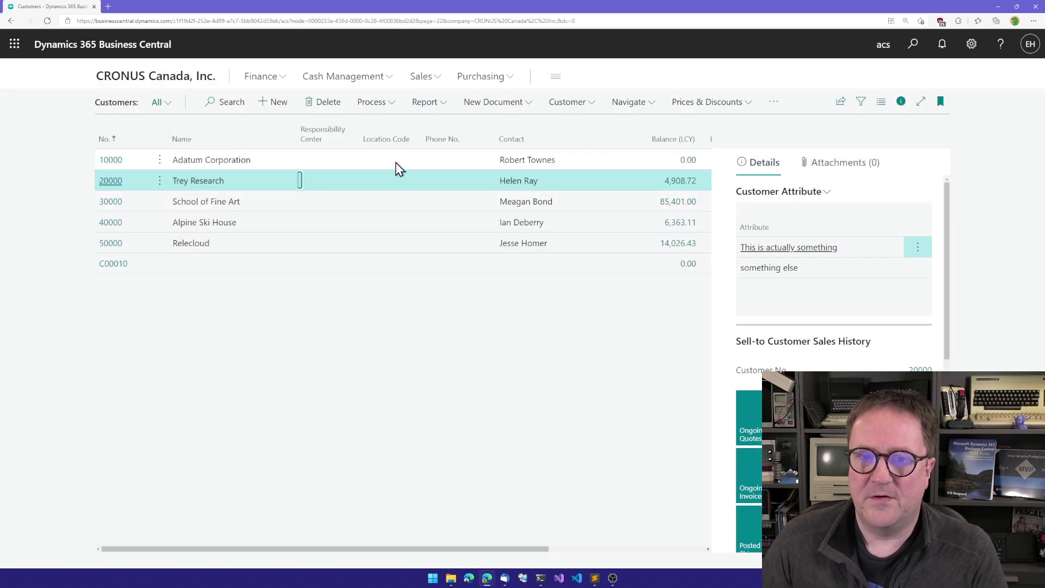
{"action": "left_click", "coordinate": [396, 163]}
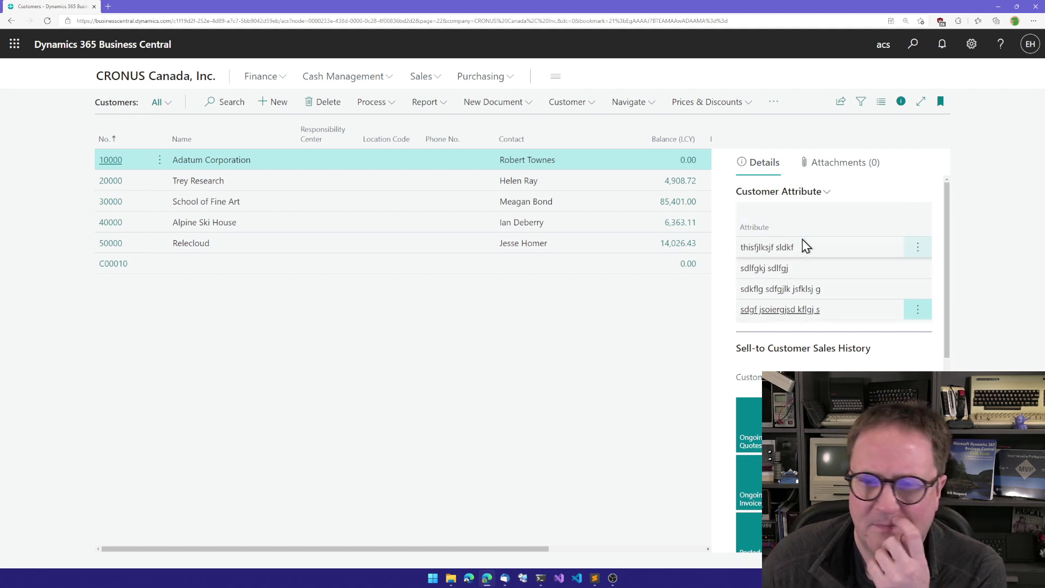
{"action": "left_click", "coordinate": [332, 180]}
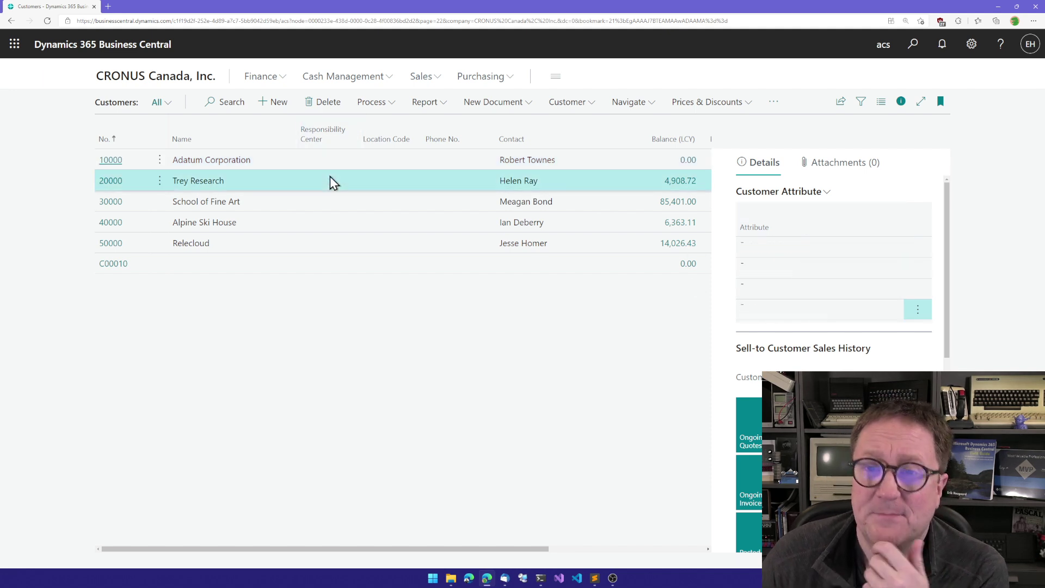